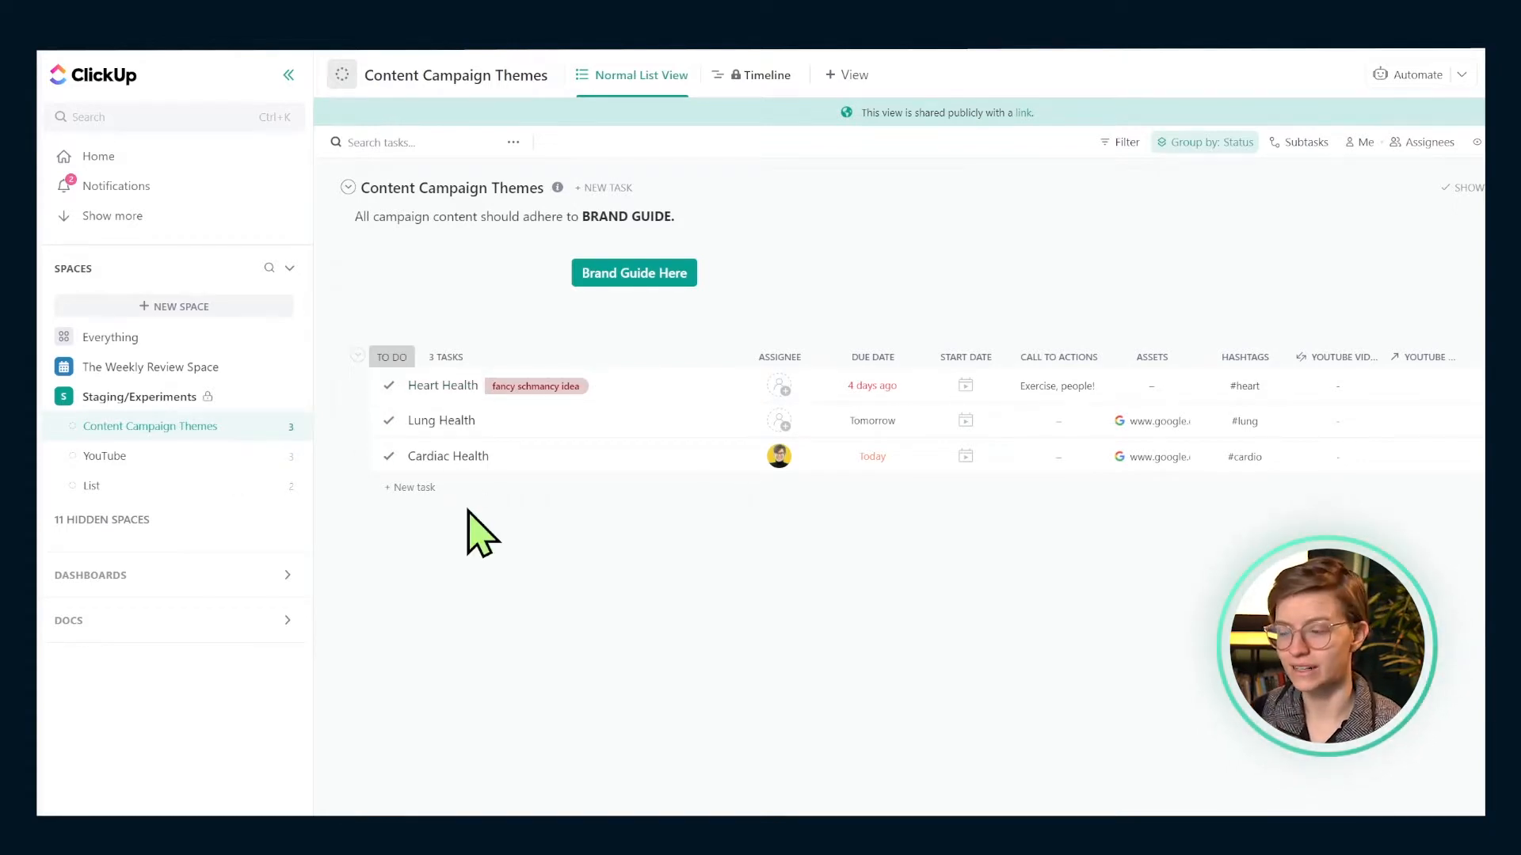
# - Select Heart Health and Cardiac Health, then open Heart Health's YouTube Videos for Theme picker
pyautogui.click(348, 385)
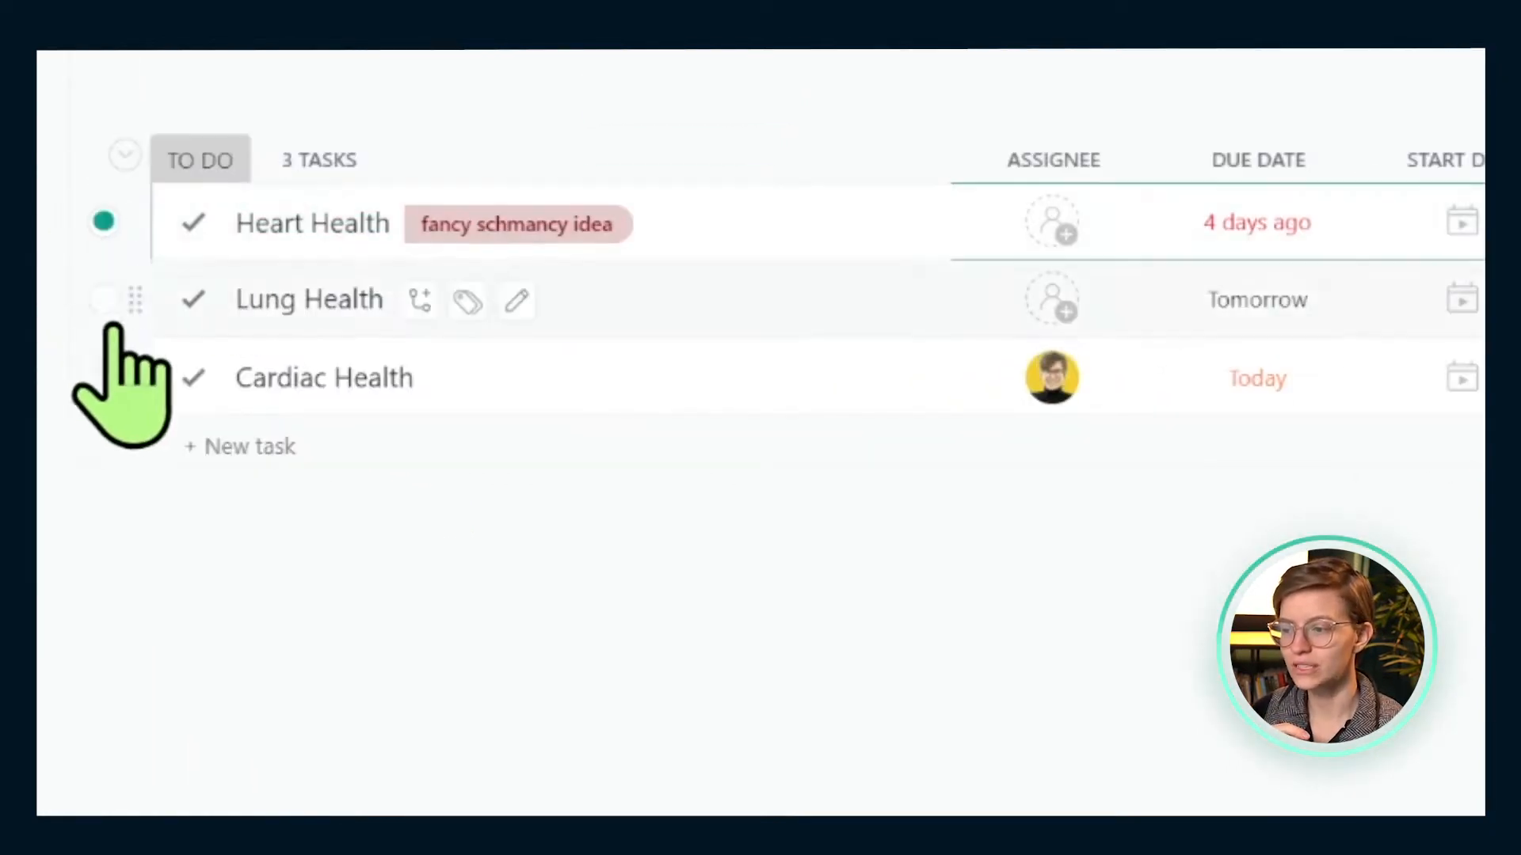
pyautogui.click(106, 379)
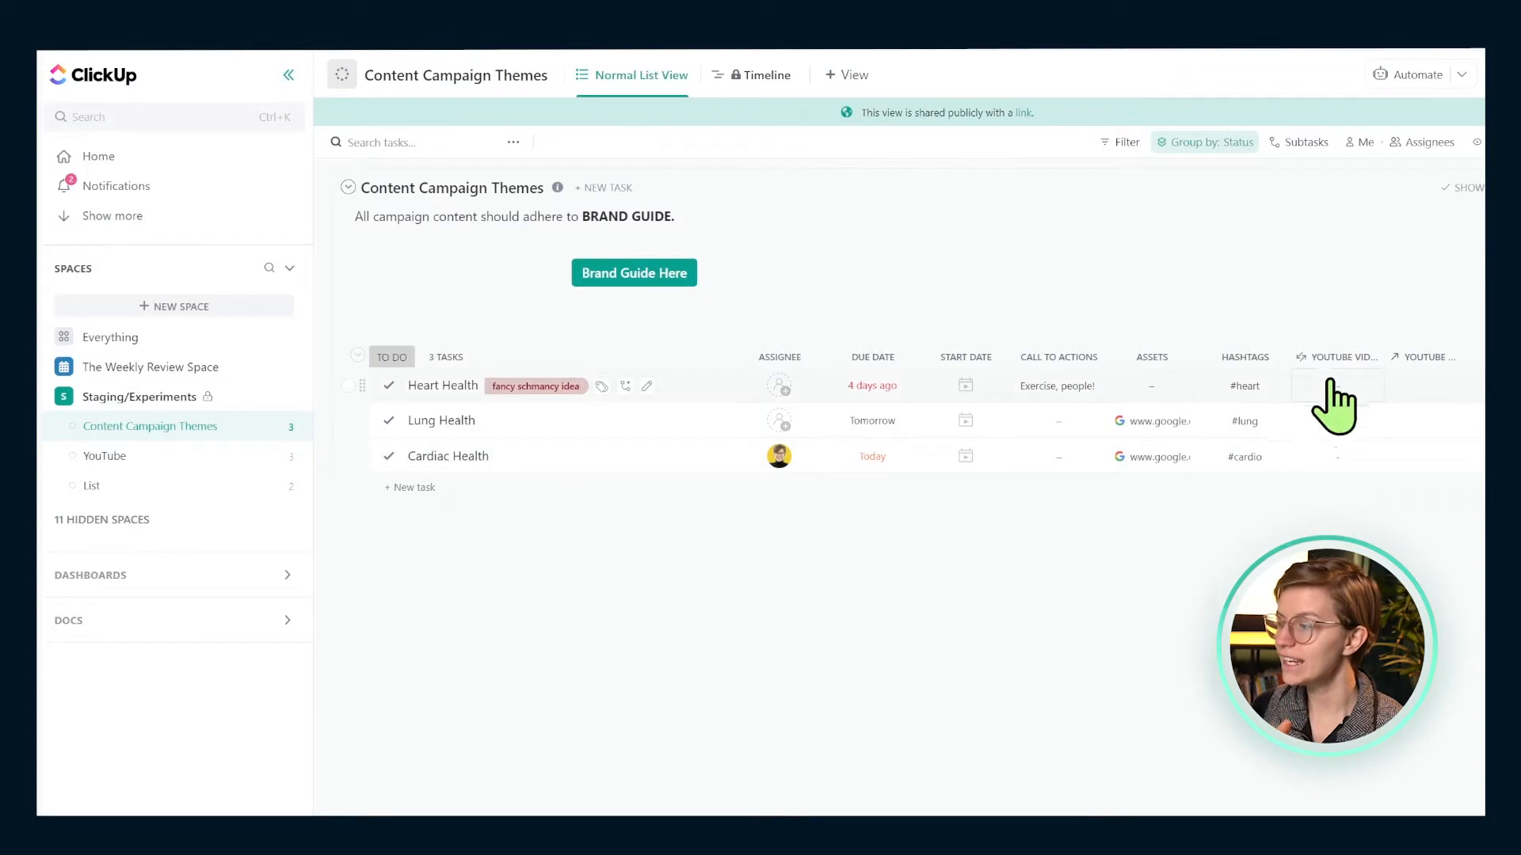
pyautogui.click(1339, 388)
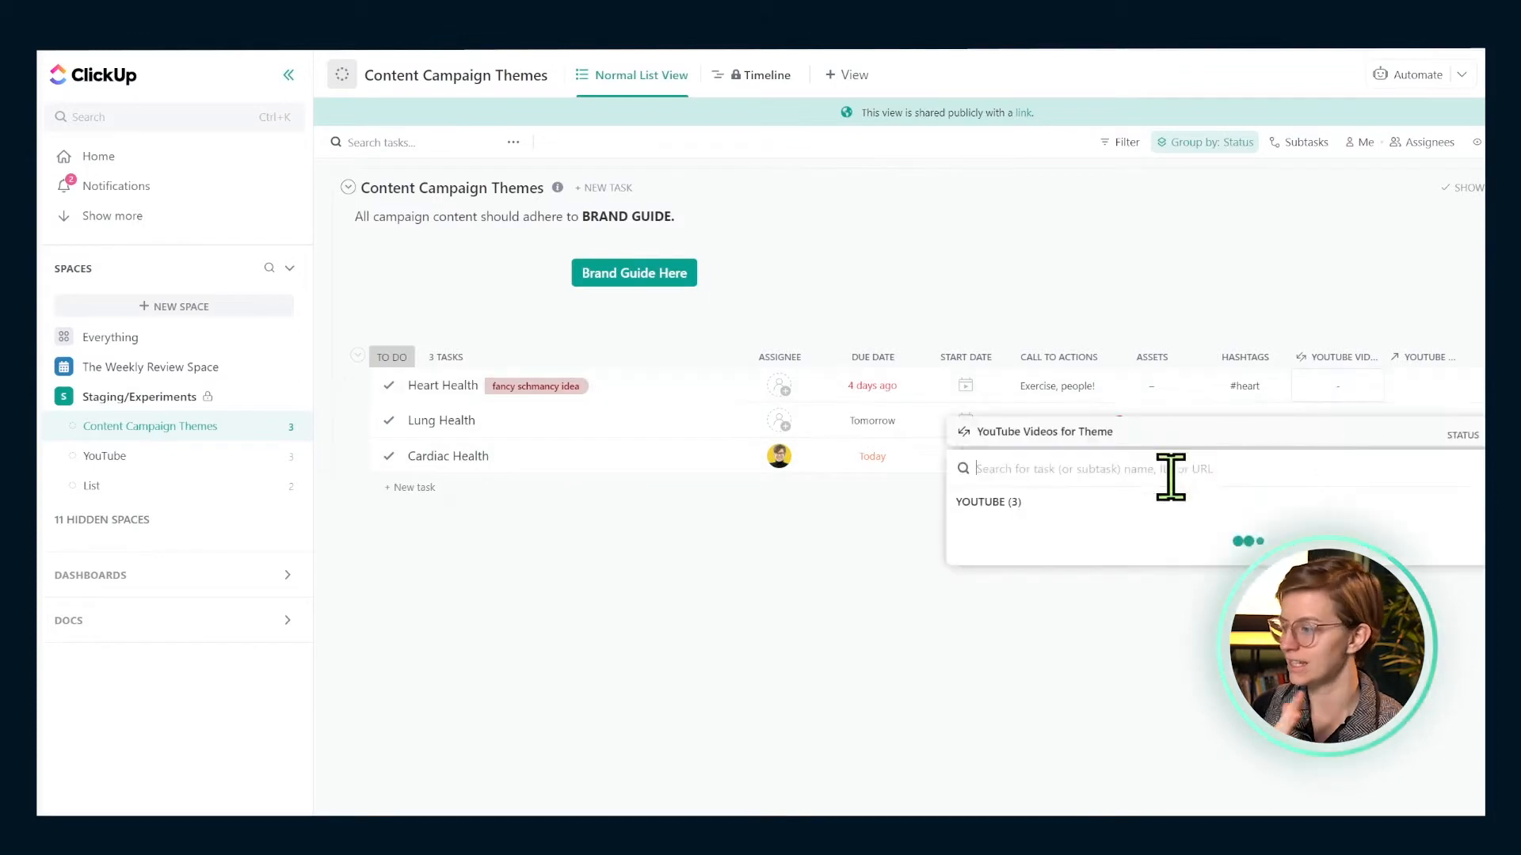
# - Link Video 2 to Heart Health's YouTube Videos field, then select Heart Health and Cardiac Health
pyautogui.click(1071, 532)
pyautogui.click(1410, 392)
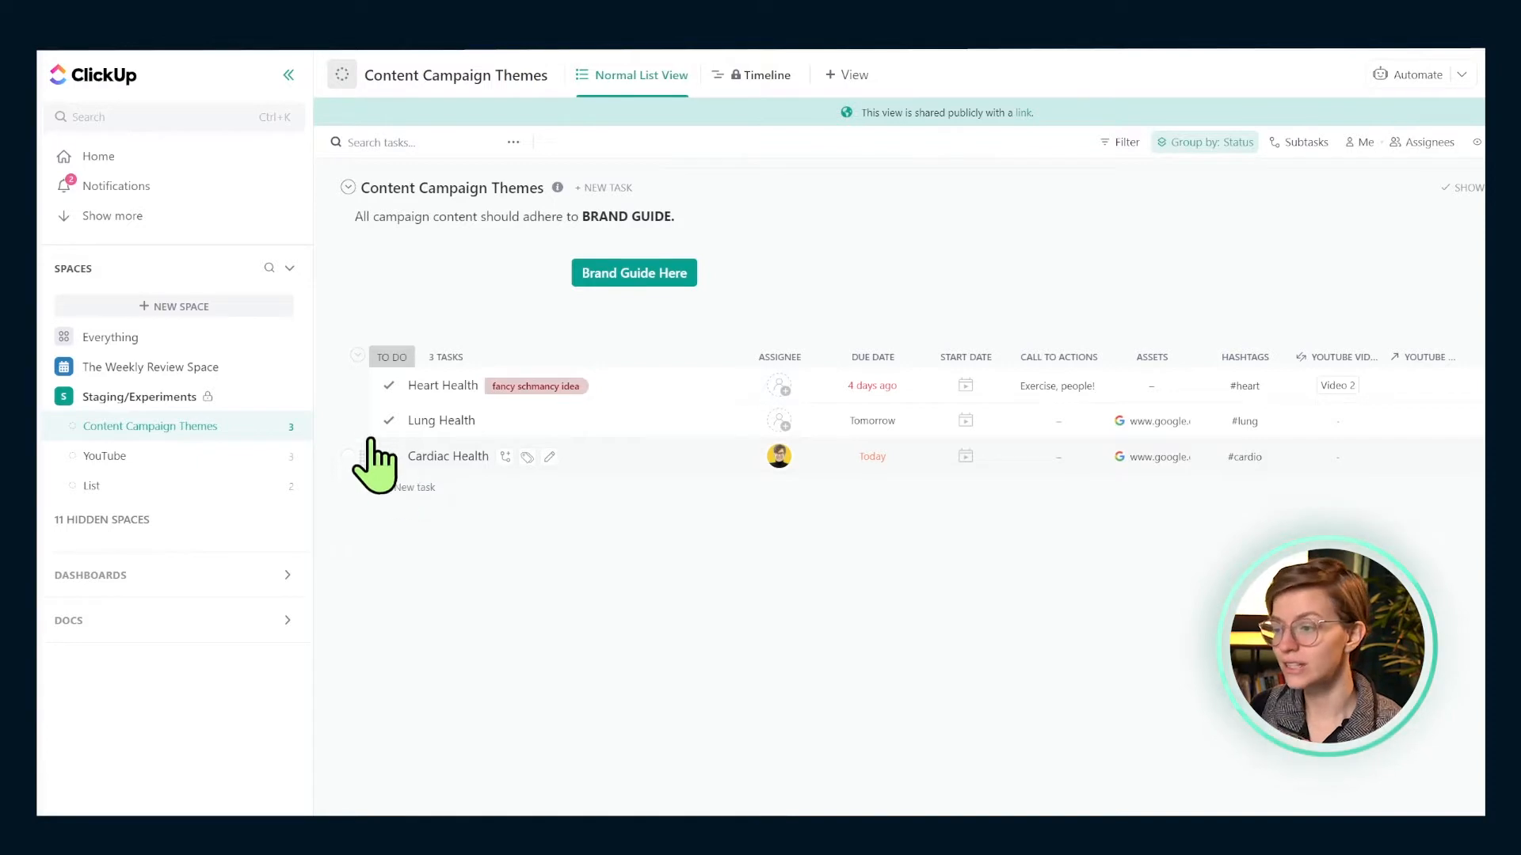
pyautogui.click(347, 386)
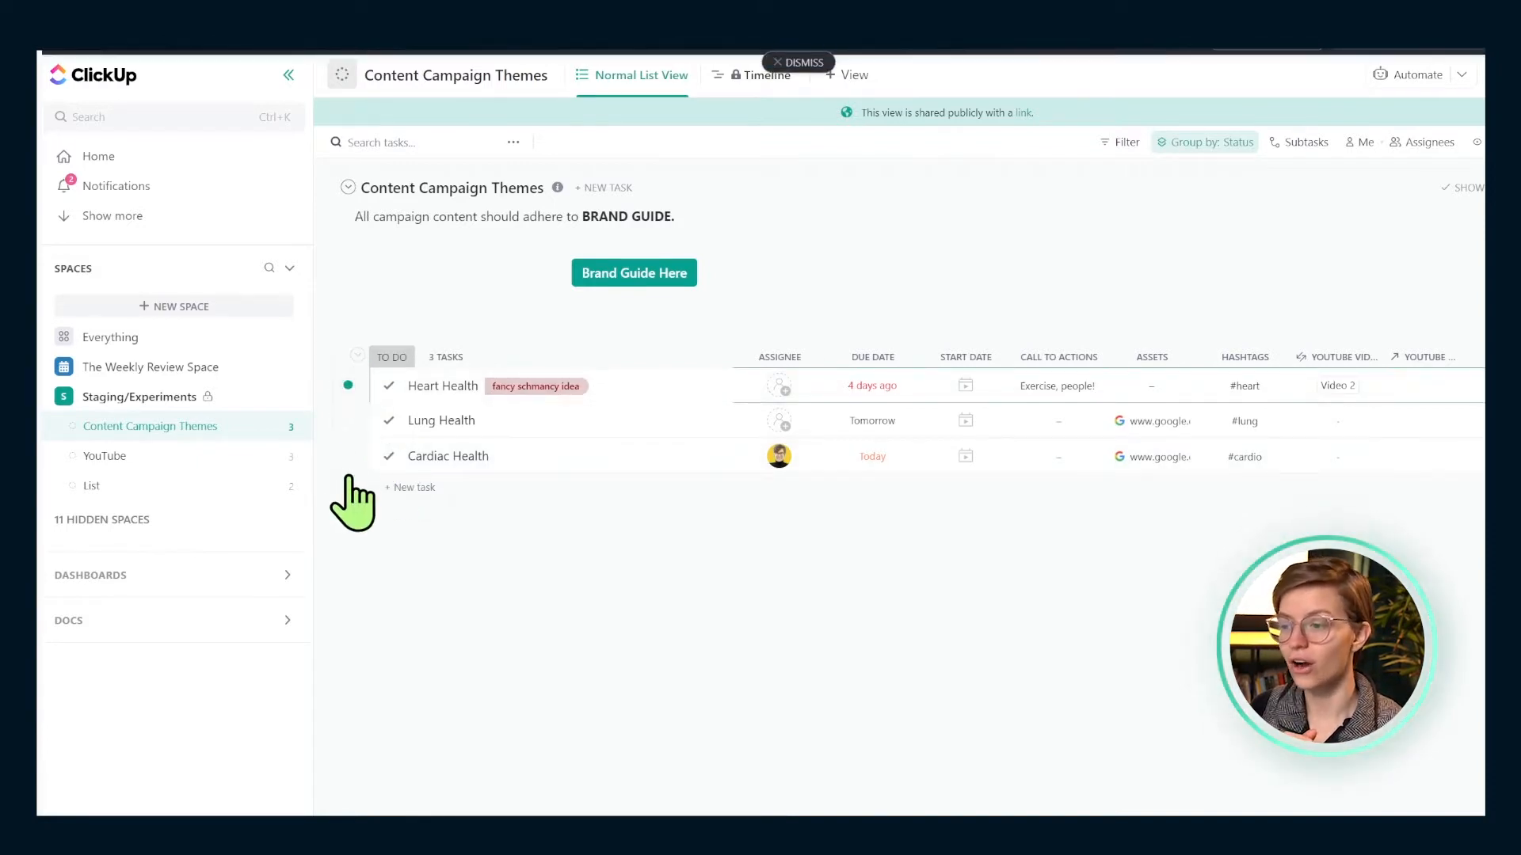
pyautogui.click(347, 456)
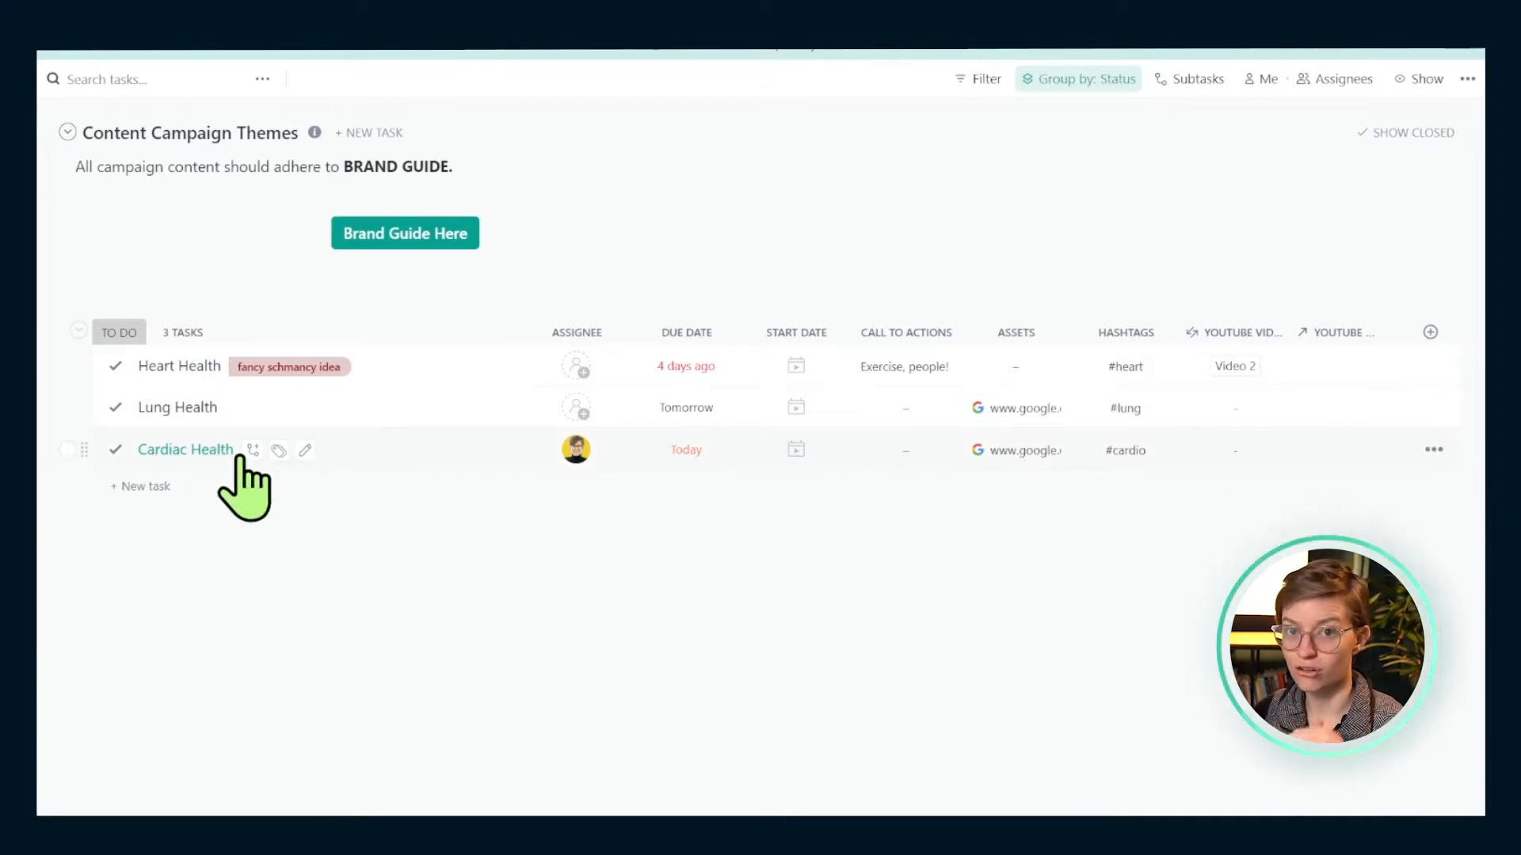
# - Write DISSOLVE as Cardiac Health's description, then start Heart Health's description with 'Never Discriminate'
pyautogui.click(212, 450)
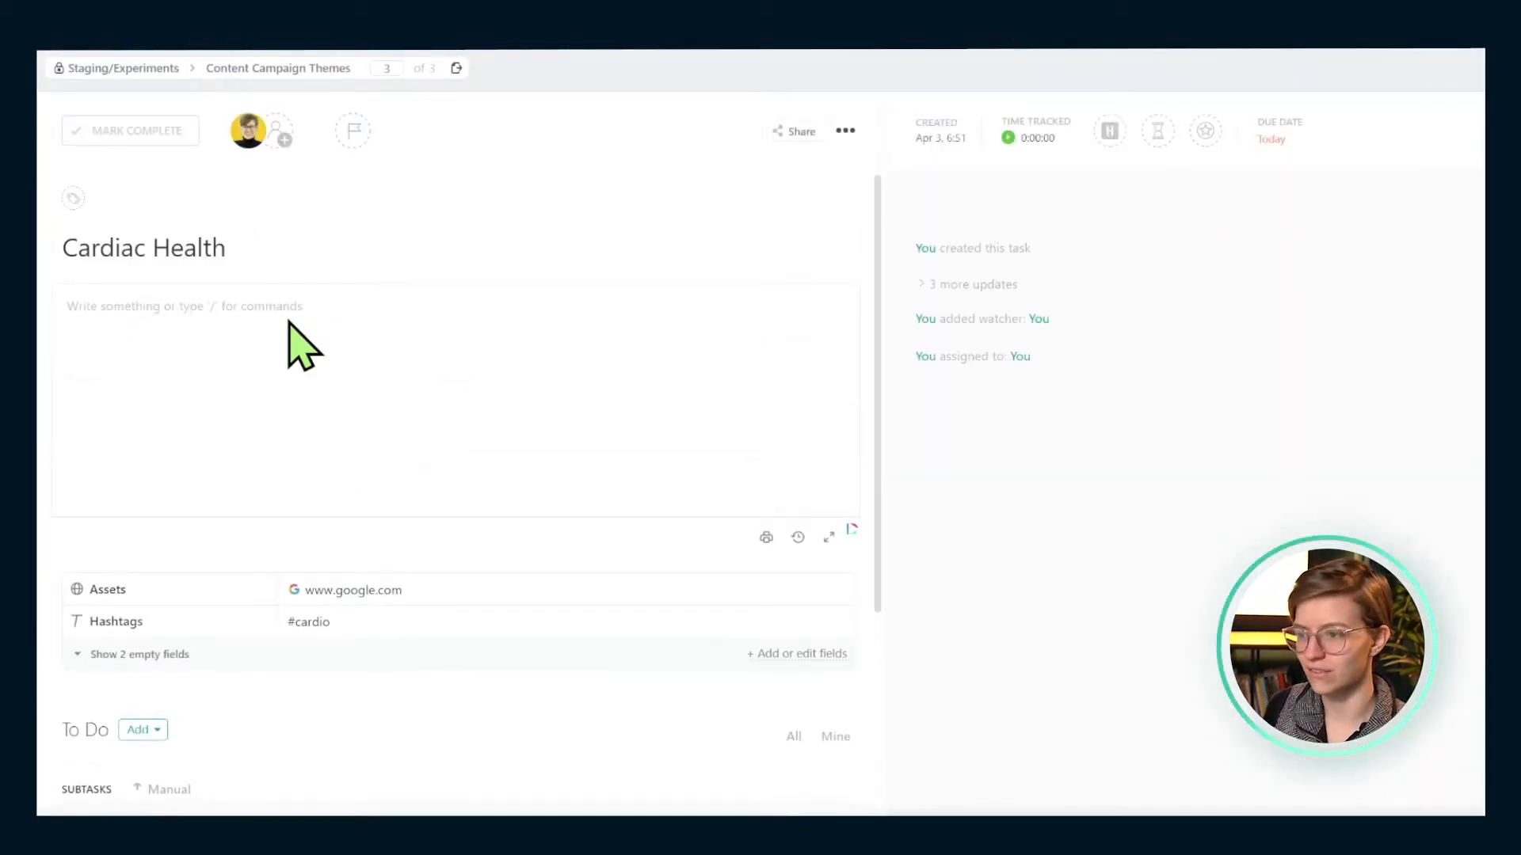
pyautogui.write('DISSOLVE')
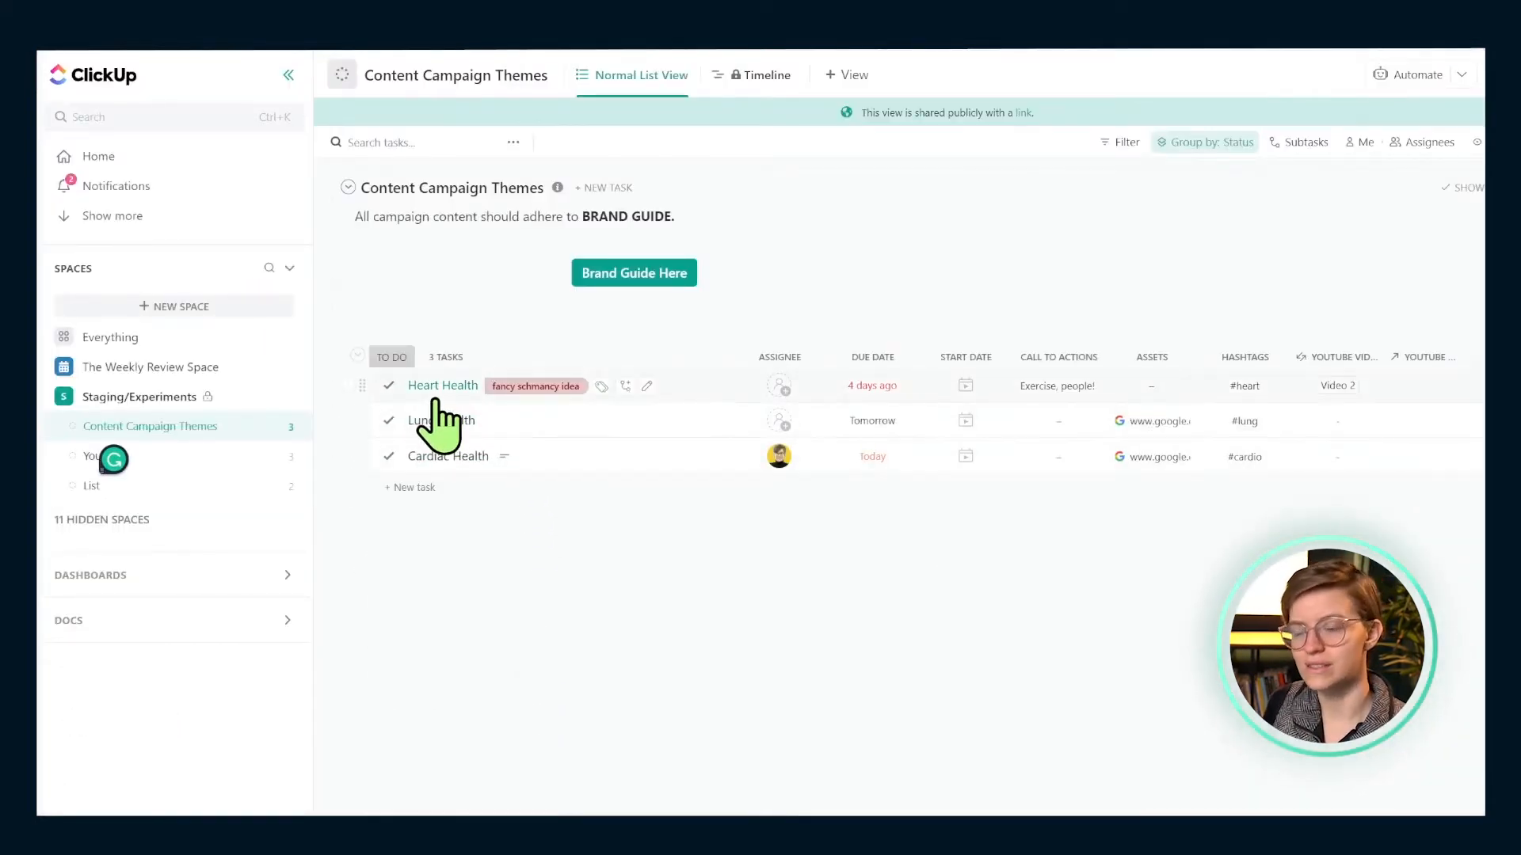
pyautogui.click(431, 396)
pyautogui.click(337, 312)
pyautogui.write('Never Dis')
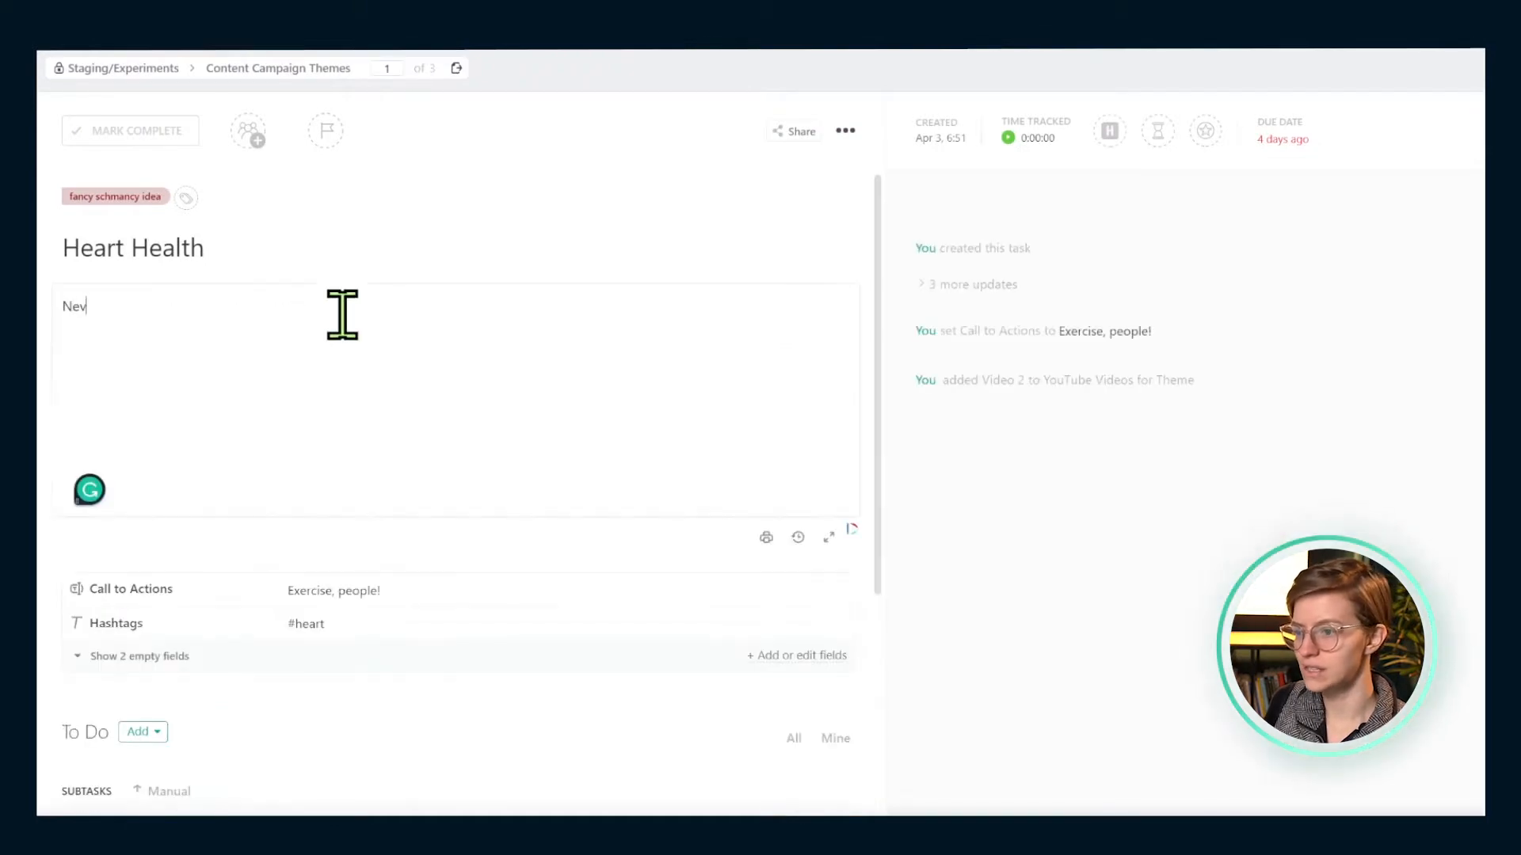
pyautogui.write('criminate')
pyautogui.press('BackSpace')
pyautogui.press('BackSpace')
pyautogui.press('BackSpace')
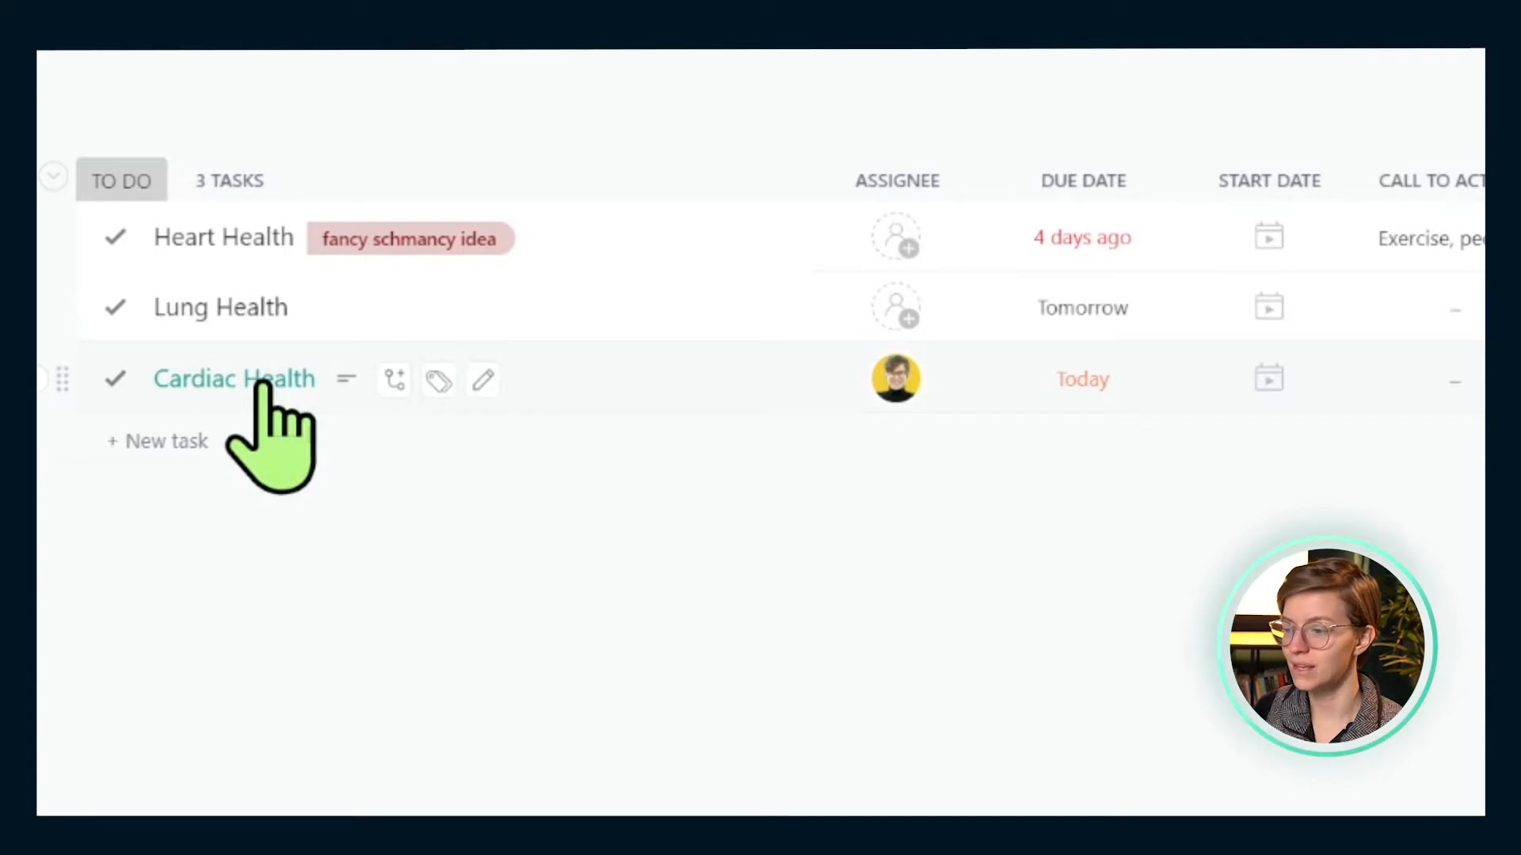
pyautogui.rightClick(263, 384)
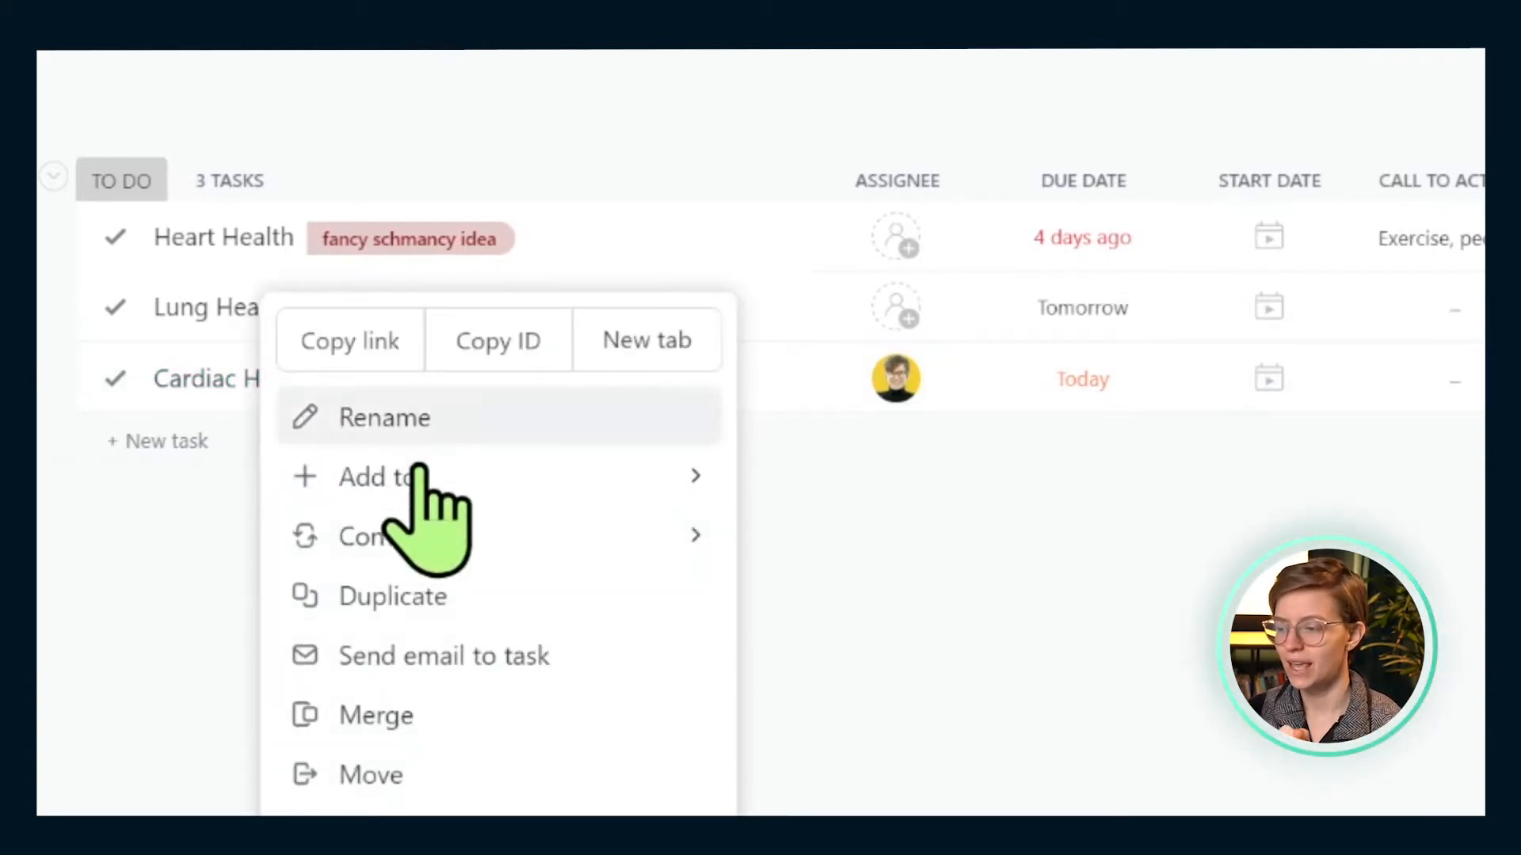
pyautogui.click(389, 727)
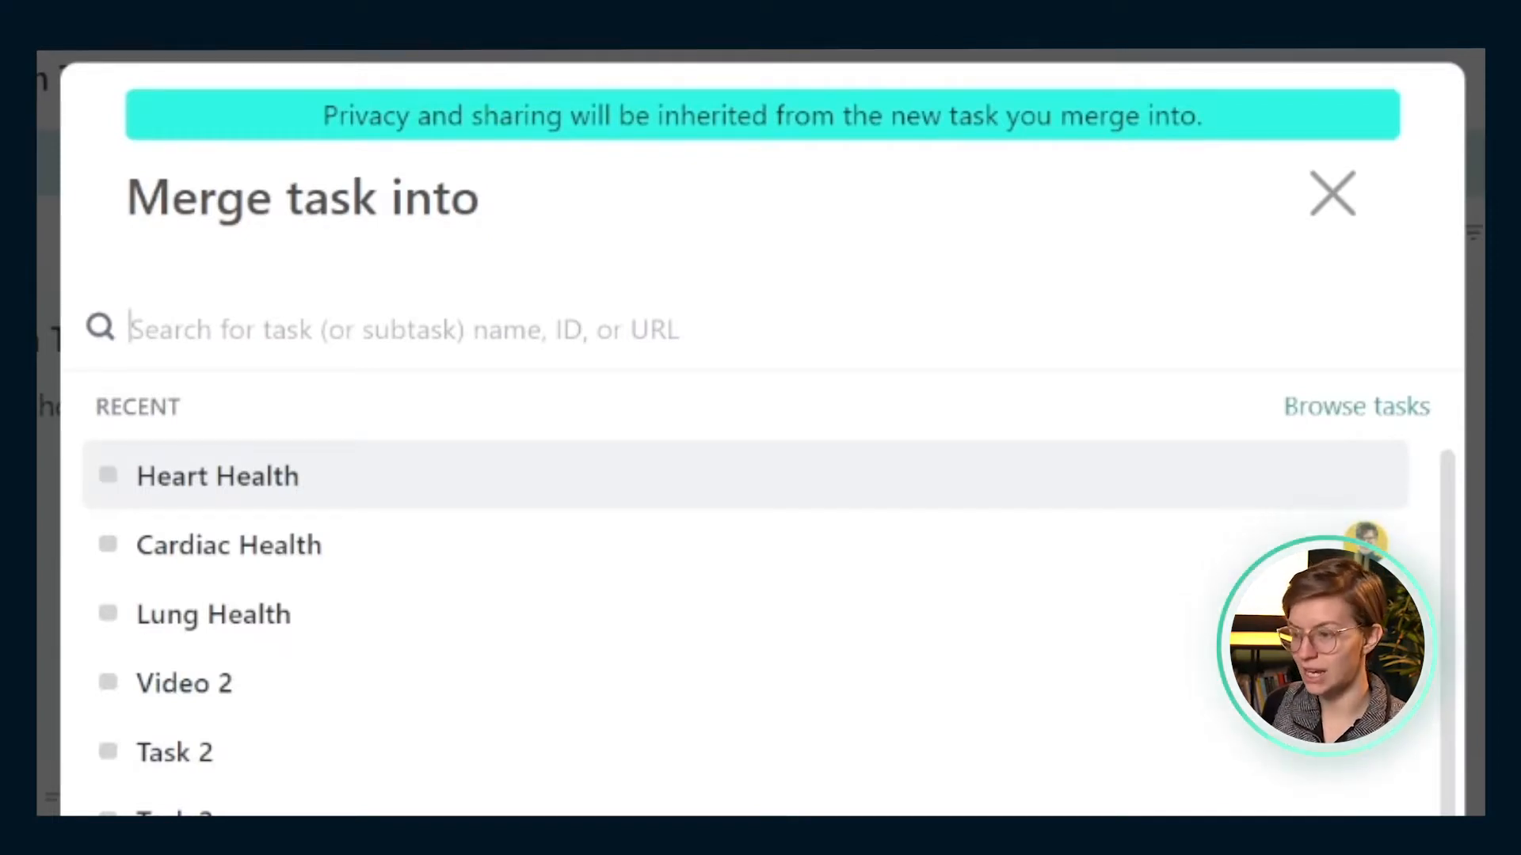
pyautogui.write('heart')
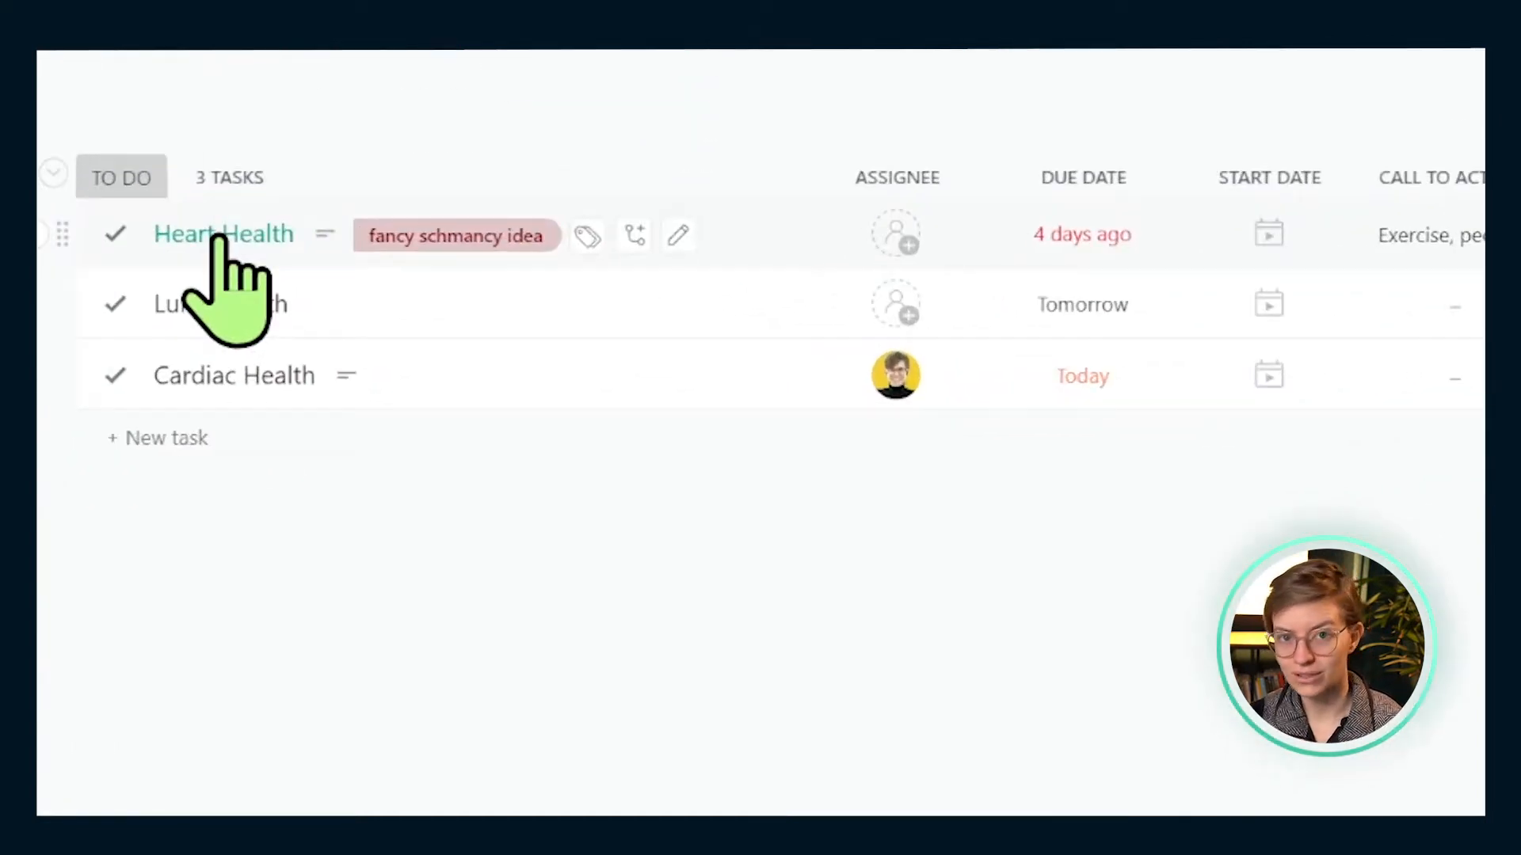
# - Copy the Heart Health task link, then choose Merge on the Cardiac Health task
pyautogui.rightClick(224, 286)
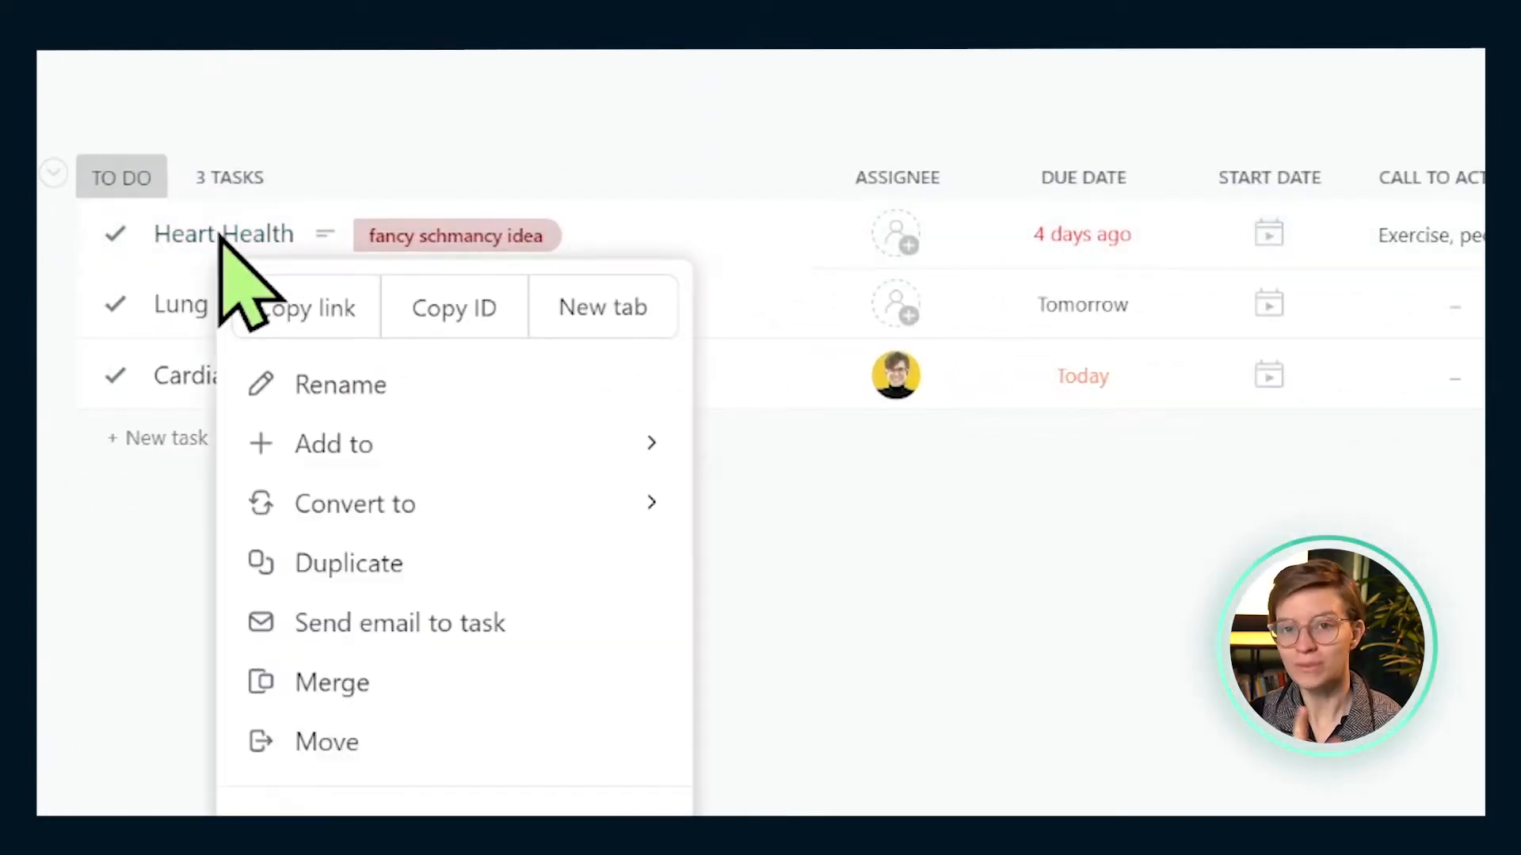
pyautogui.click(284, 315)
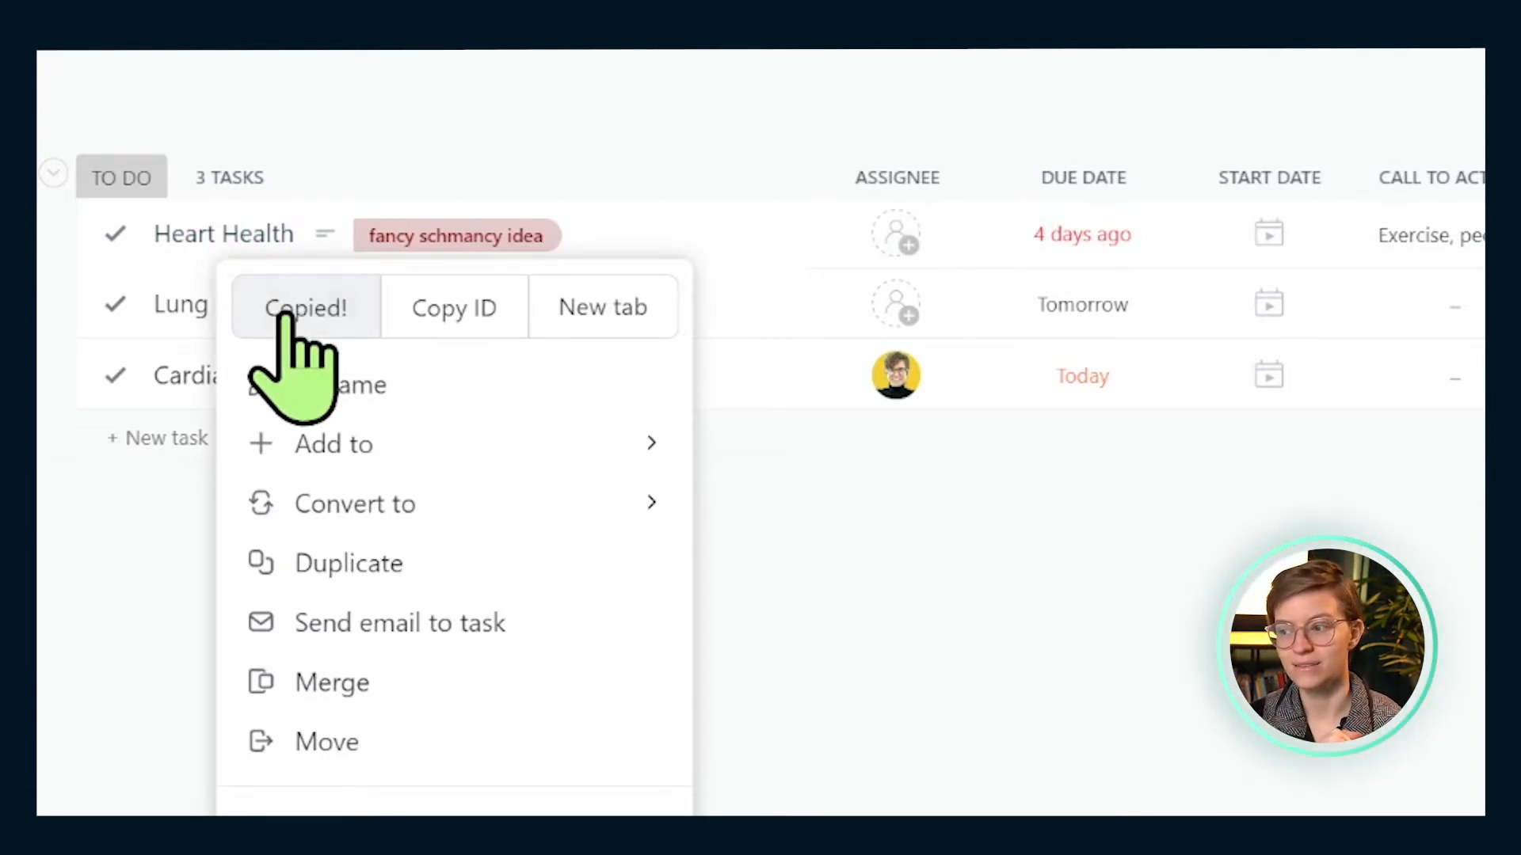
pyautogui.rightClick(190, 381)
pyautogui.click(340, 715)
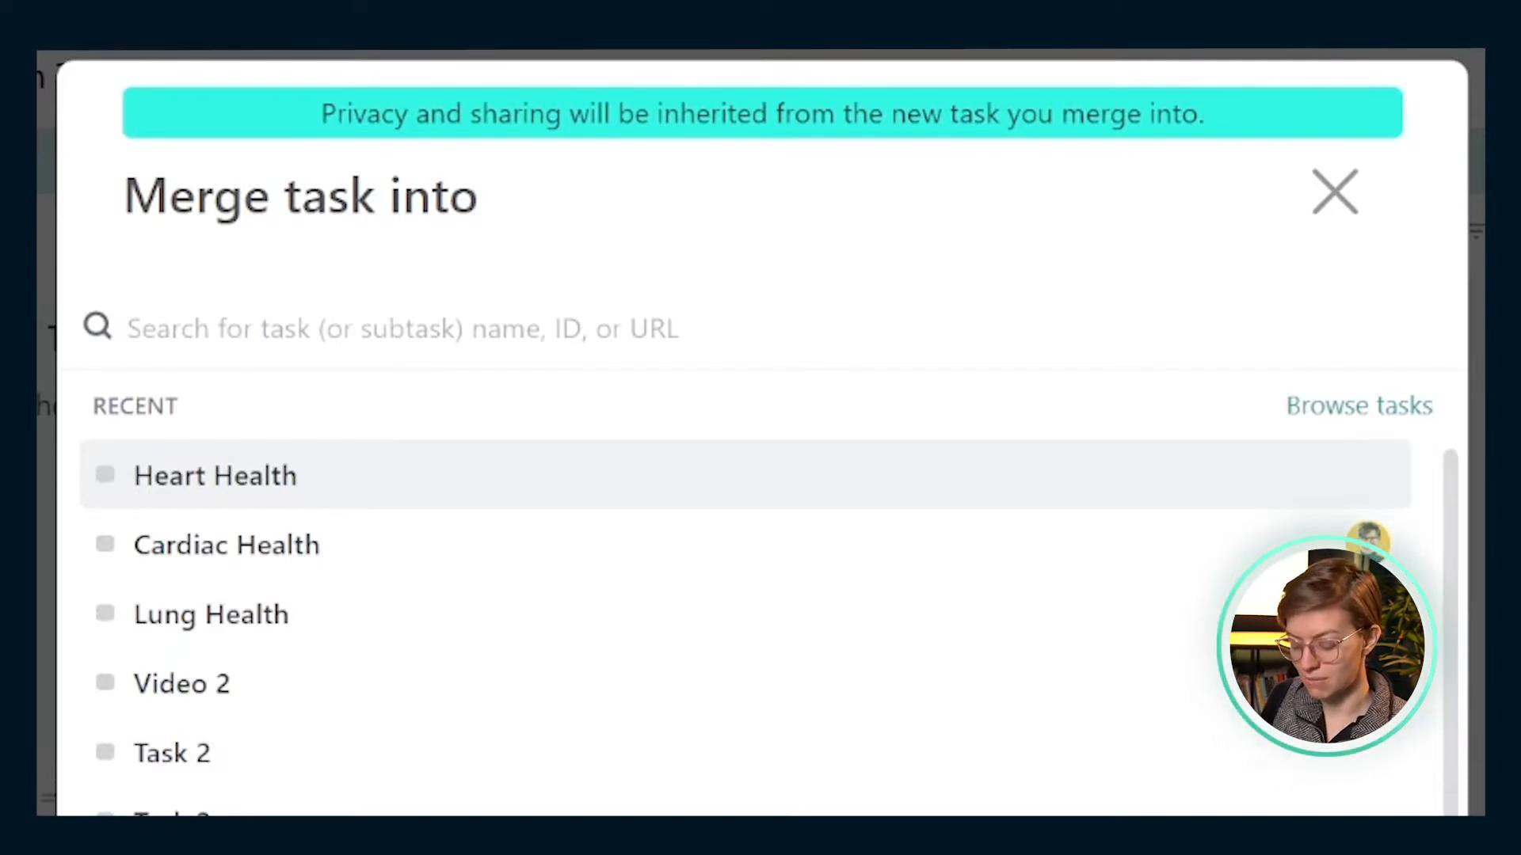
# - Replace the 'john' search with the Heart Health link to merge Cardiac Health, then open Heart Health
pyautogui.write('john')
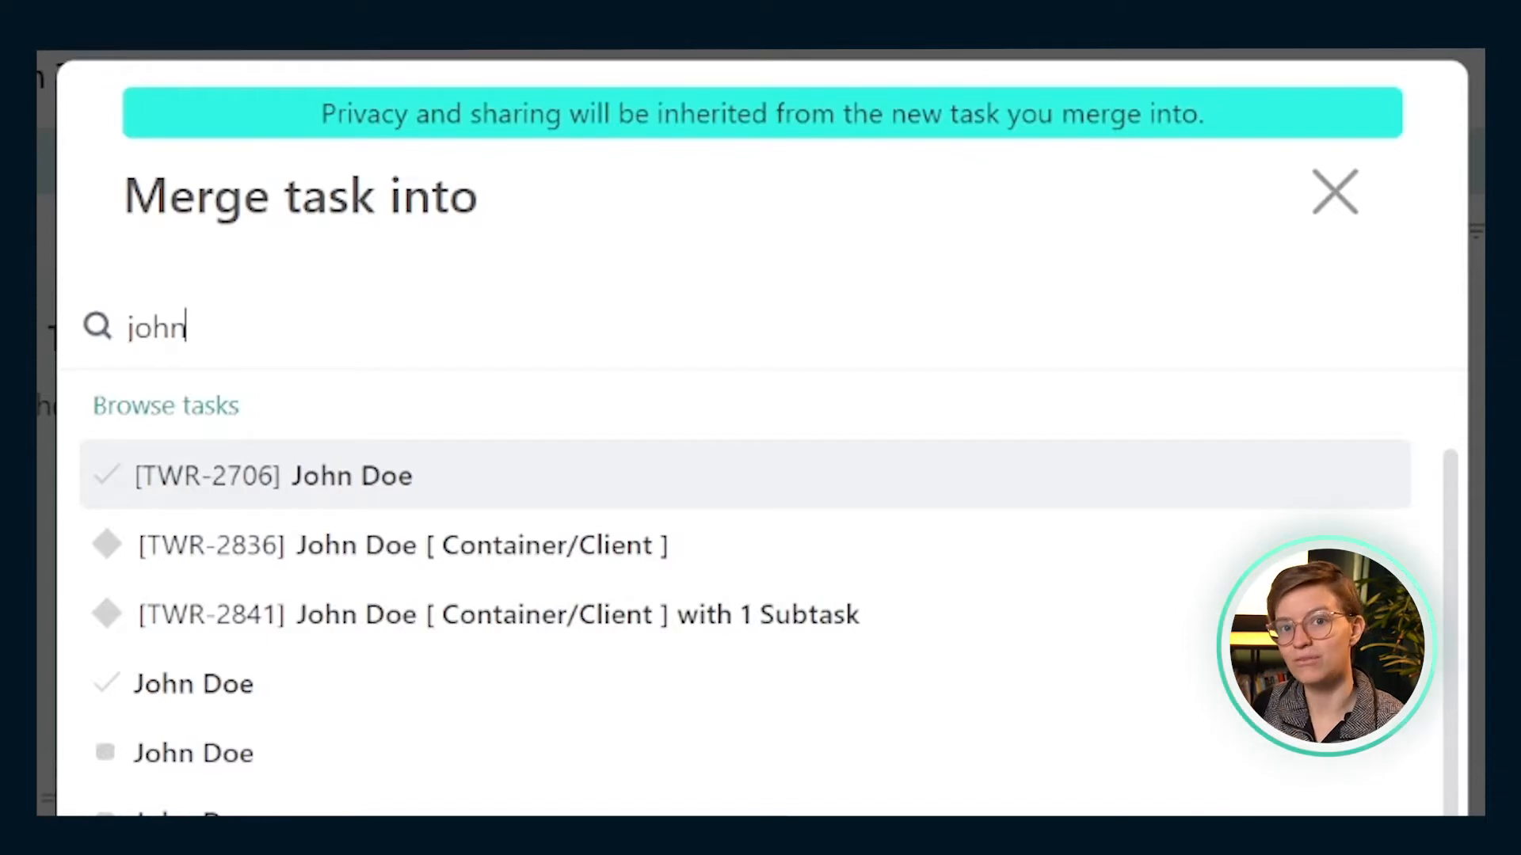
pyautogui.hotkey('ctrl', 'a')
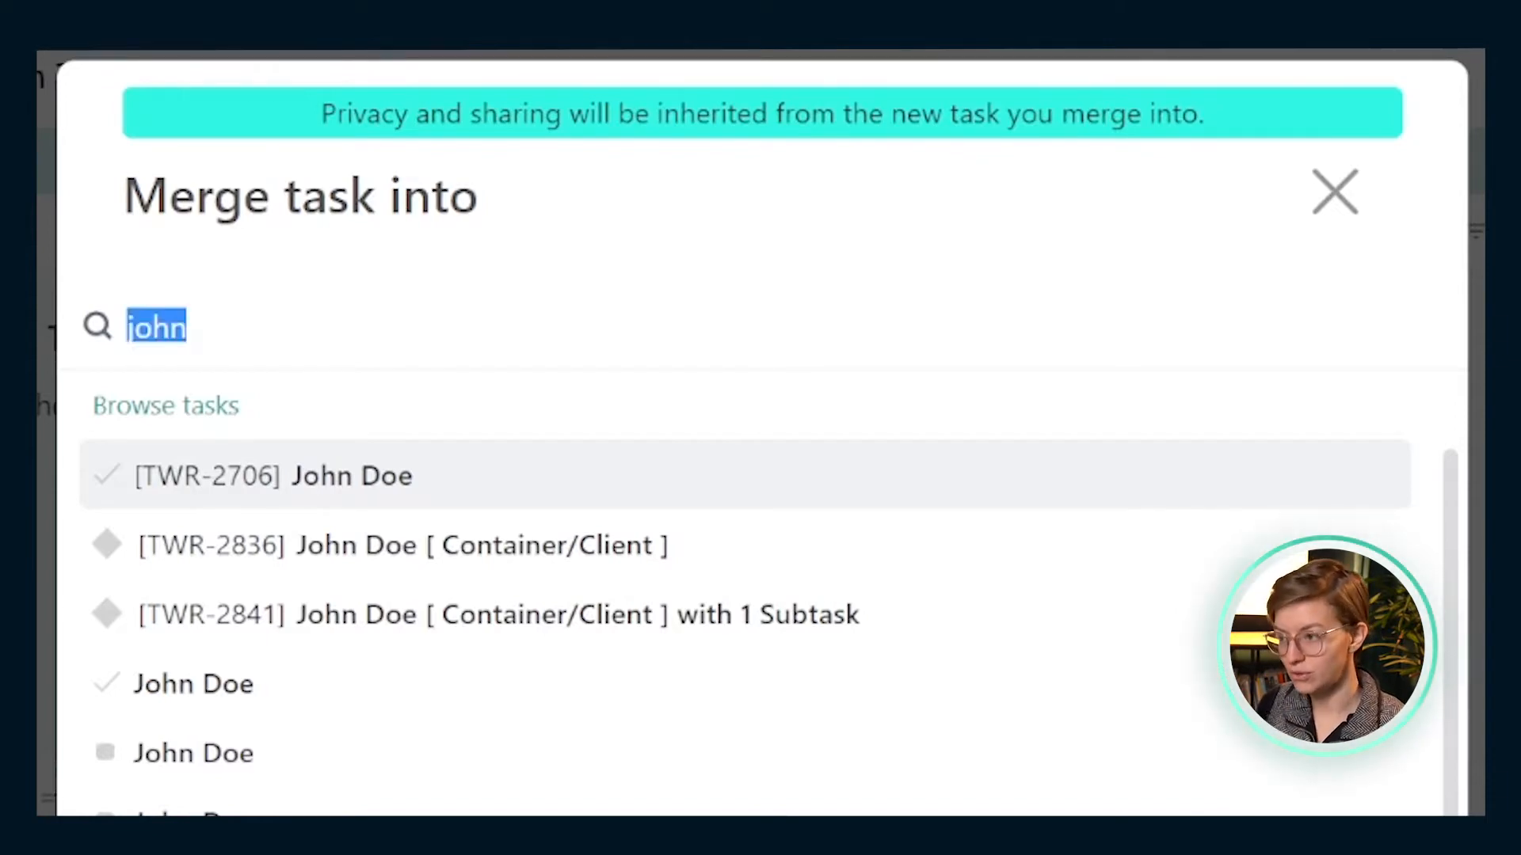
pyautogui.press('BackSpace')
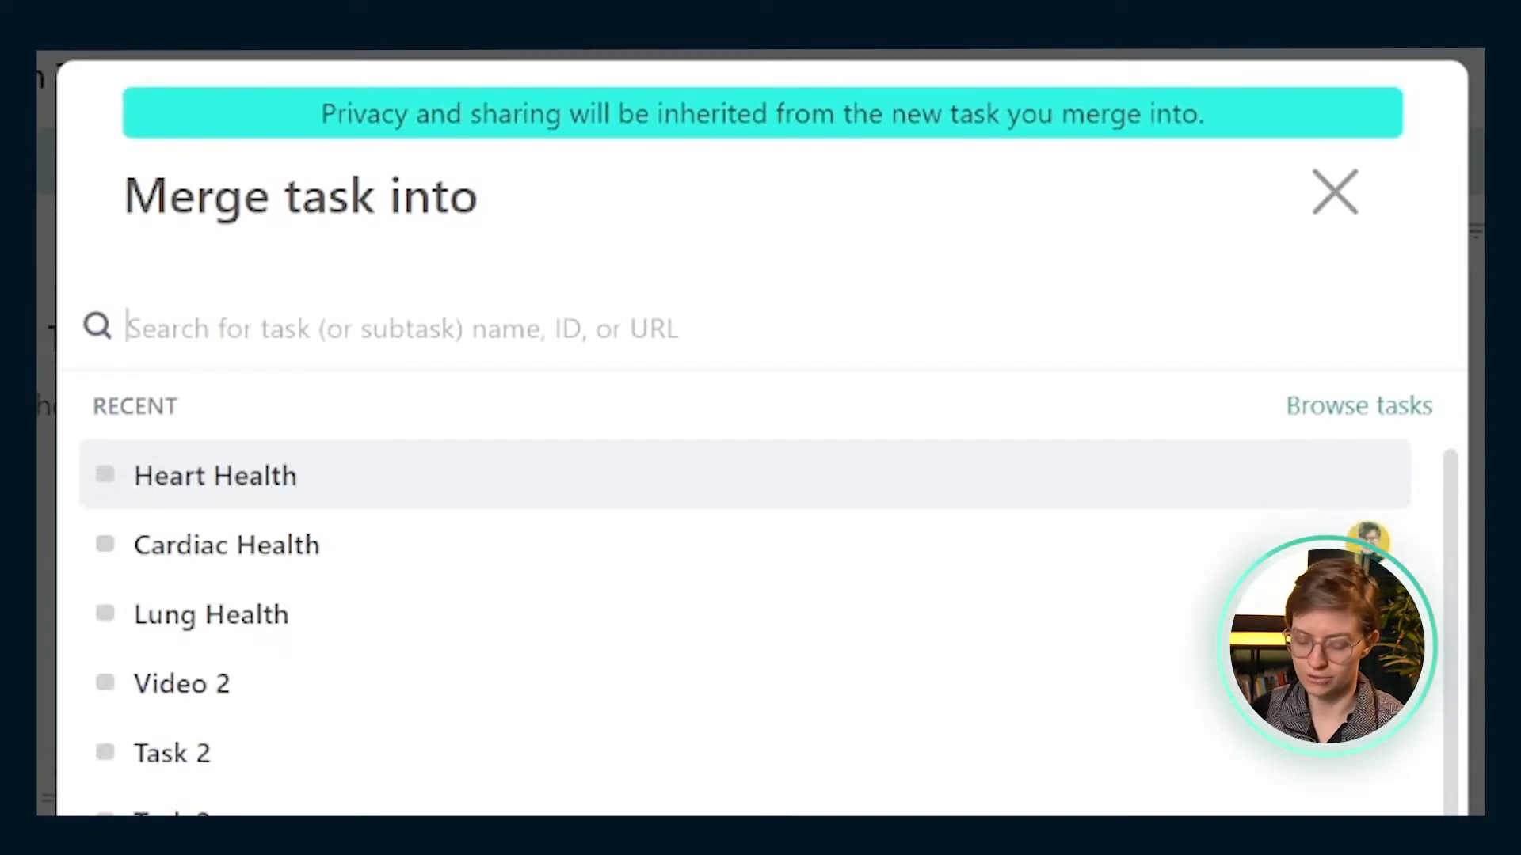
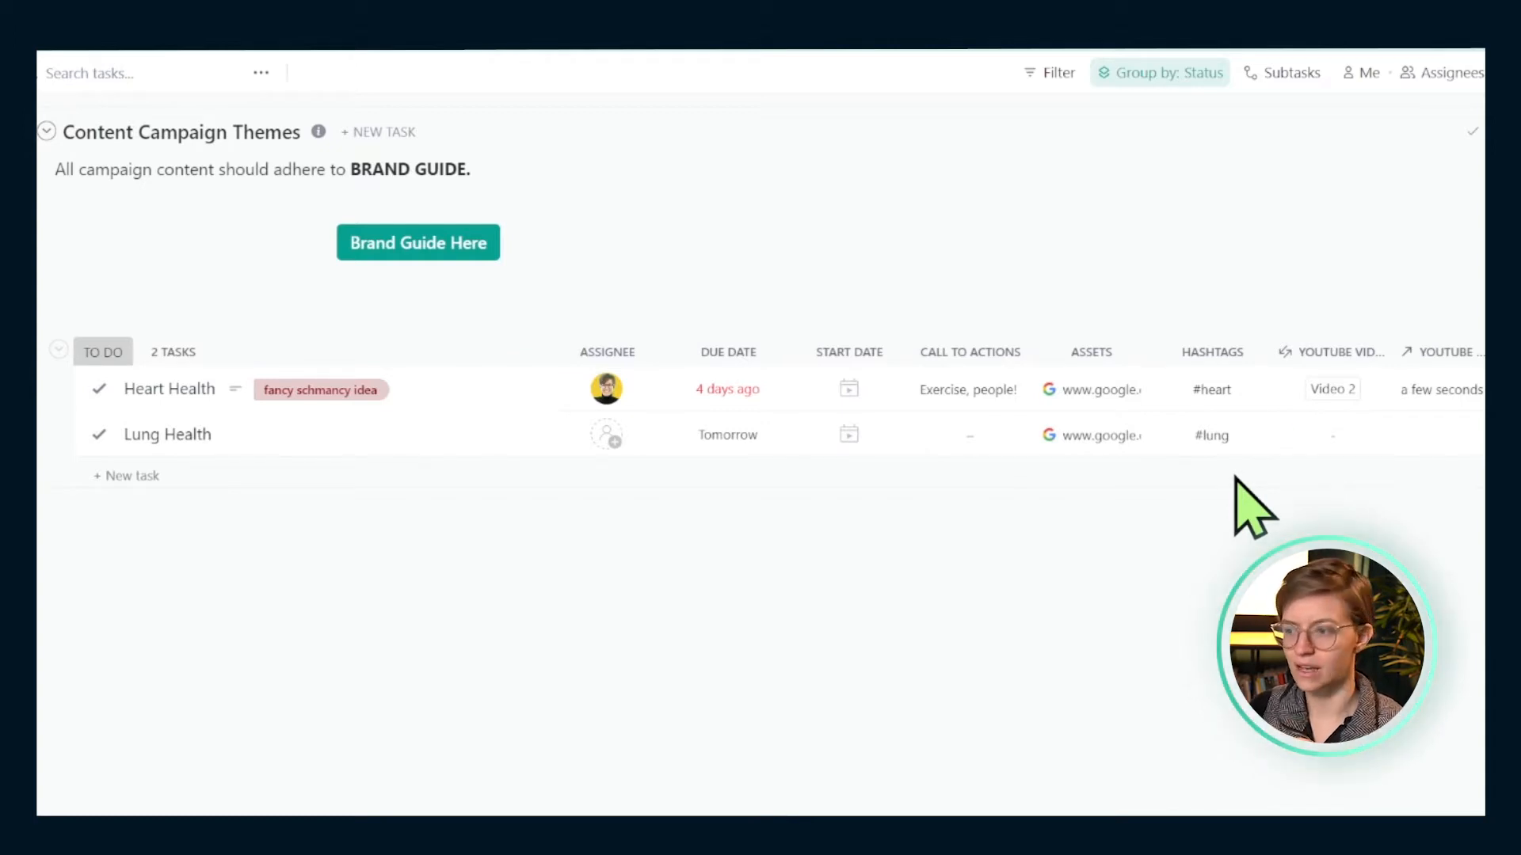
pyautogui.click(184, 392)
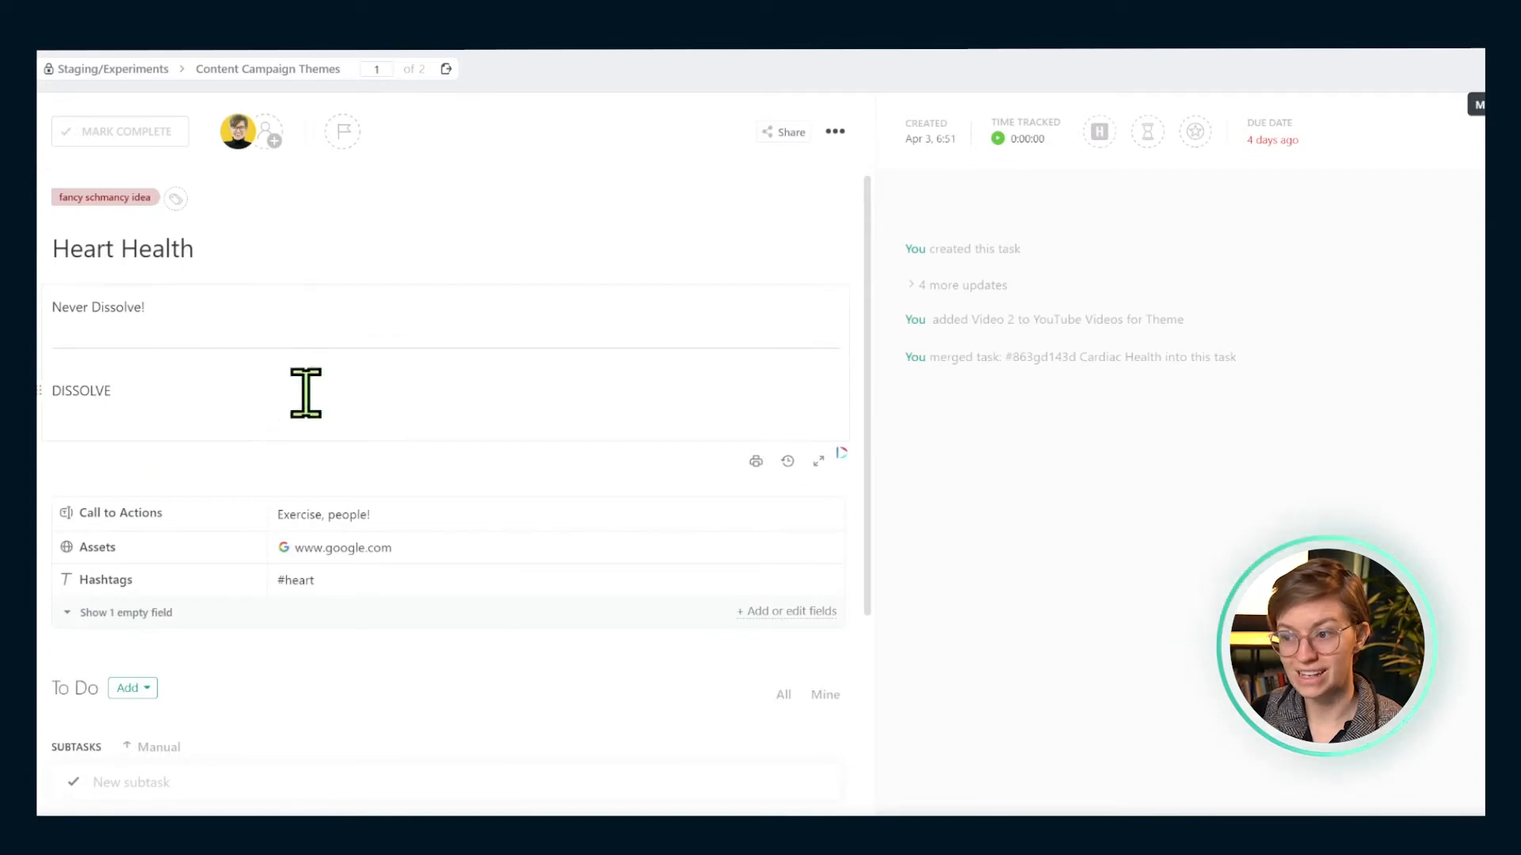
pyautogui.moveTo(163, 420); pyautogui.dragTo(48, 305)
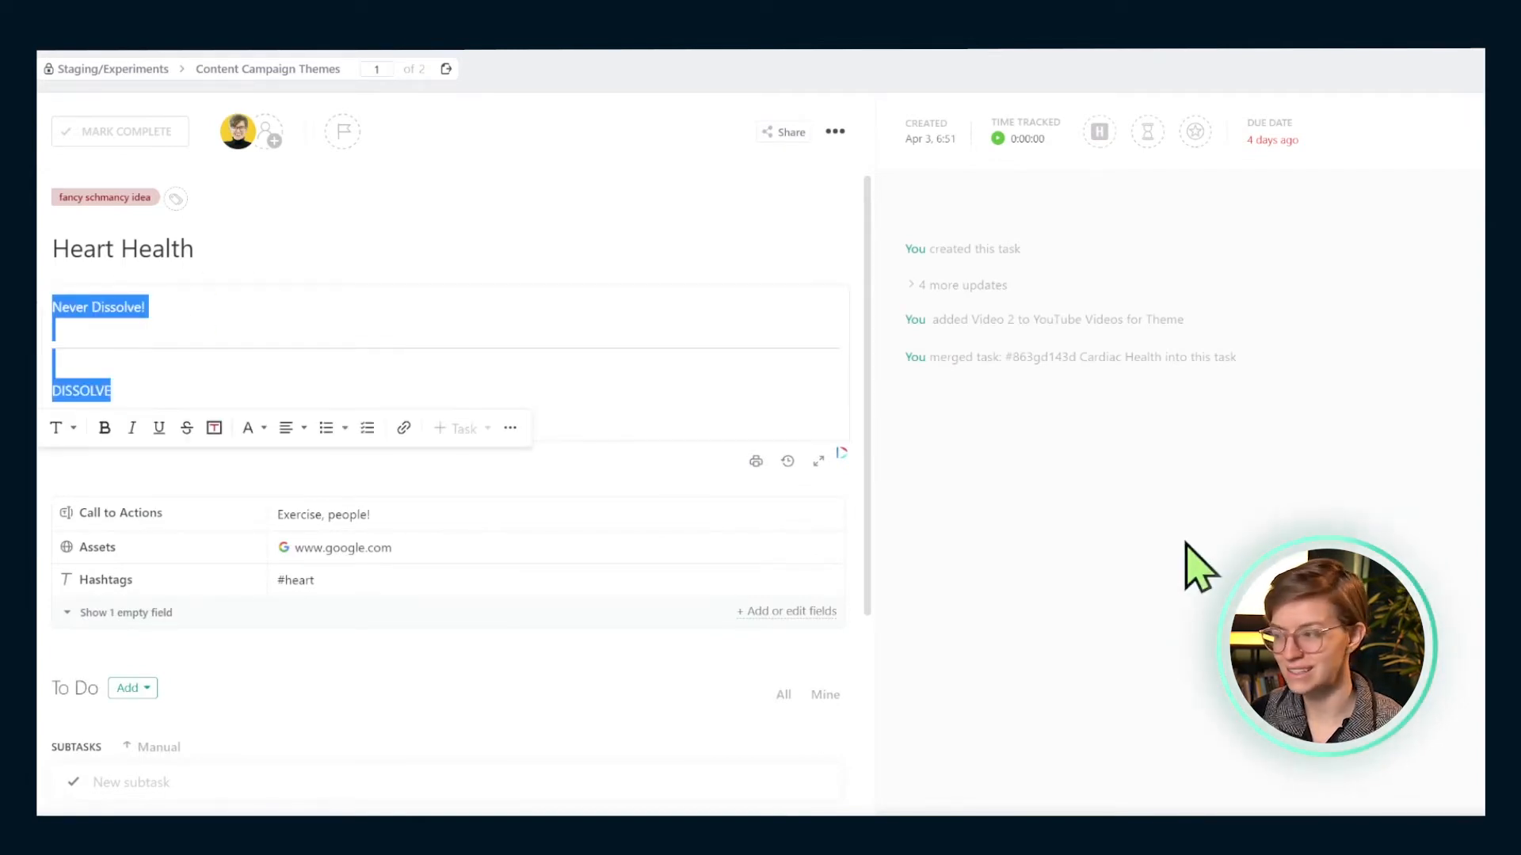
pyautogui.click(1196, 566)
pyautogui.scroll(-3, 536, 560)
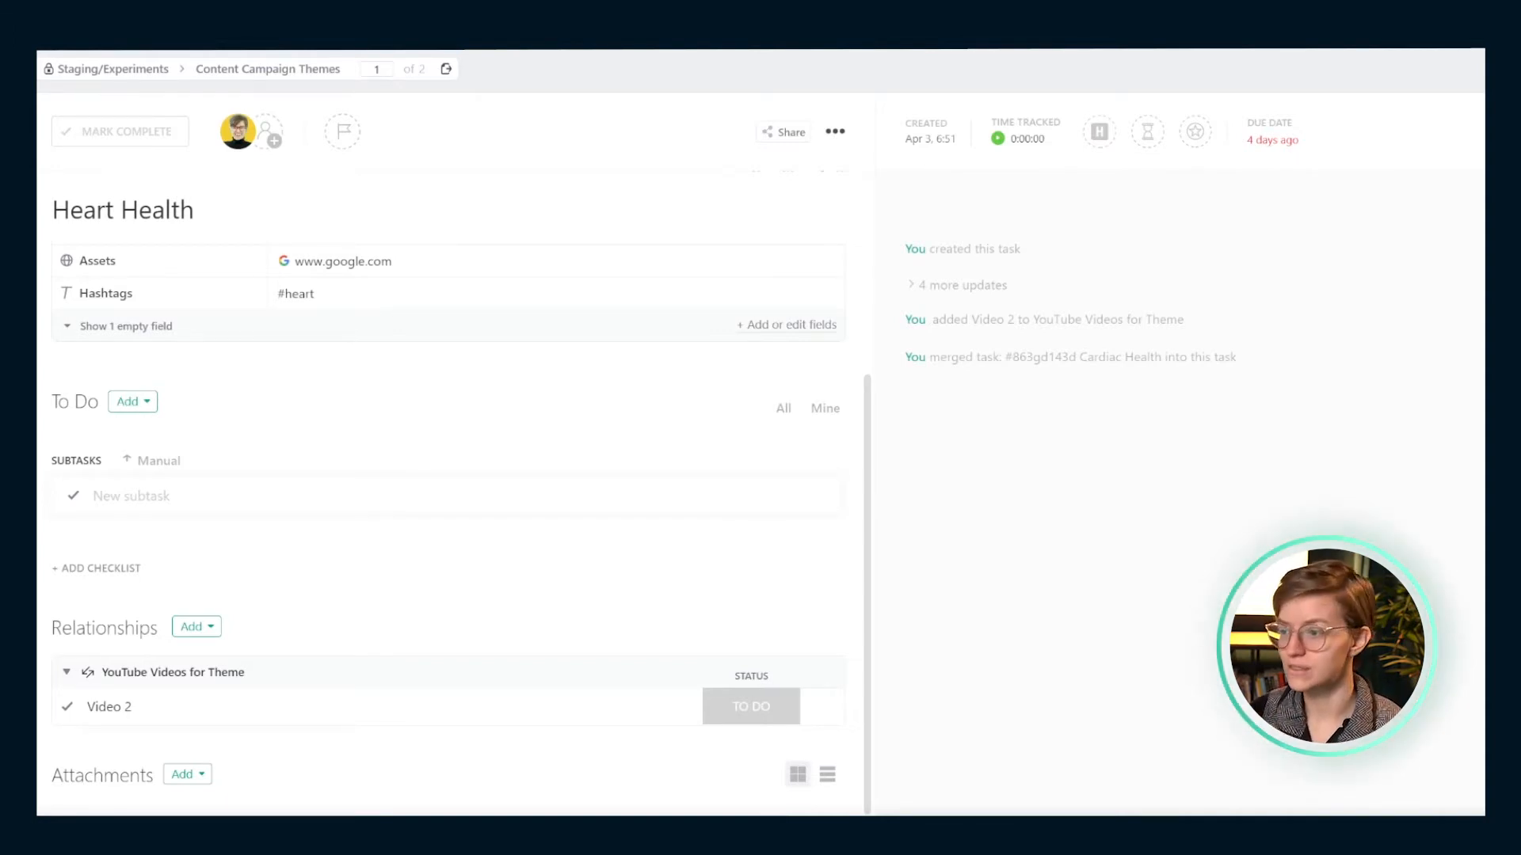
pyautogui.moveTo(230, 407); pyautogui.dragTo(47, 295)
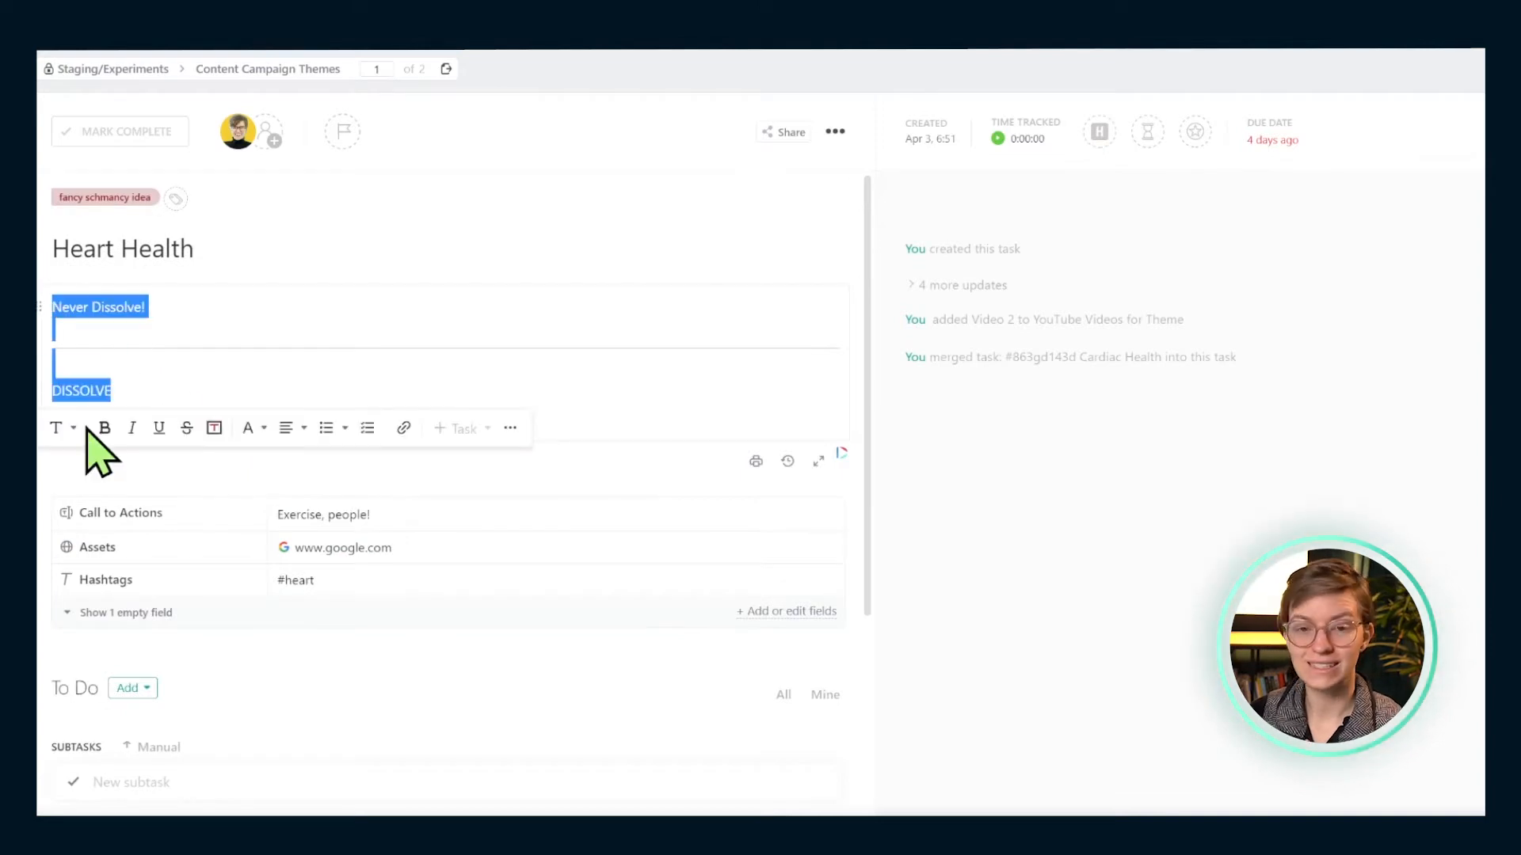
pyautogui.click(143, 360)
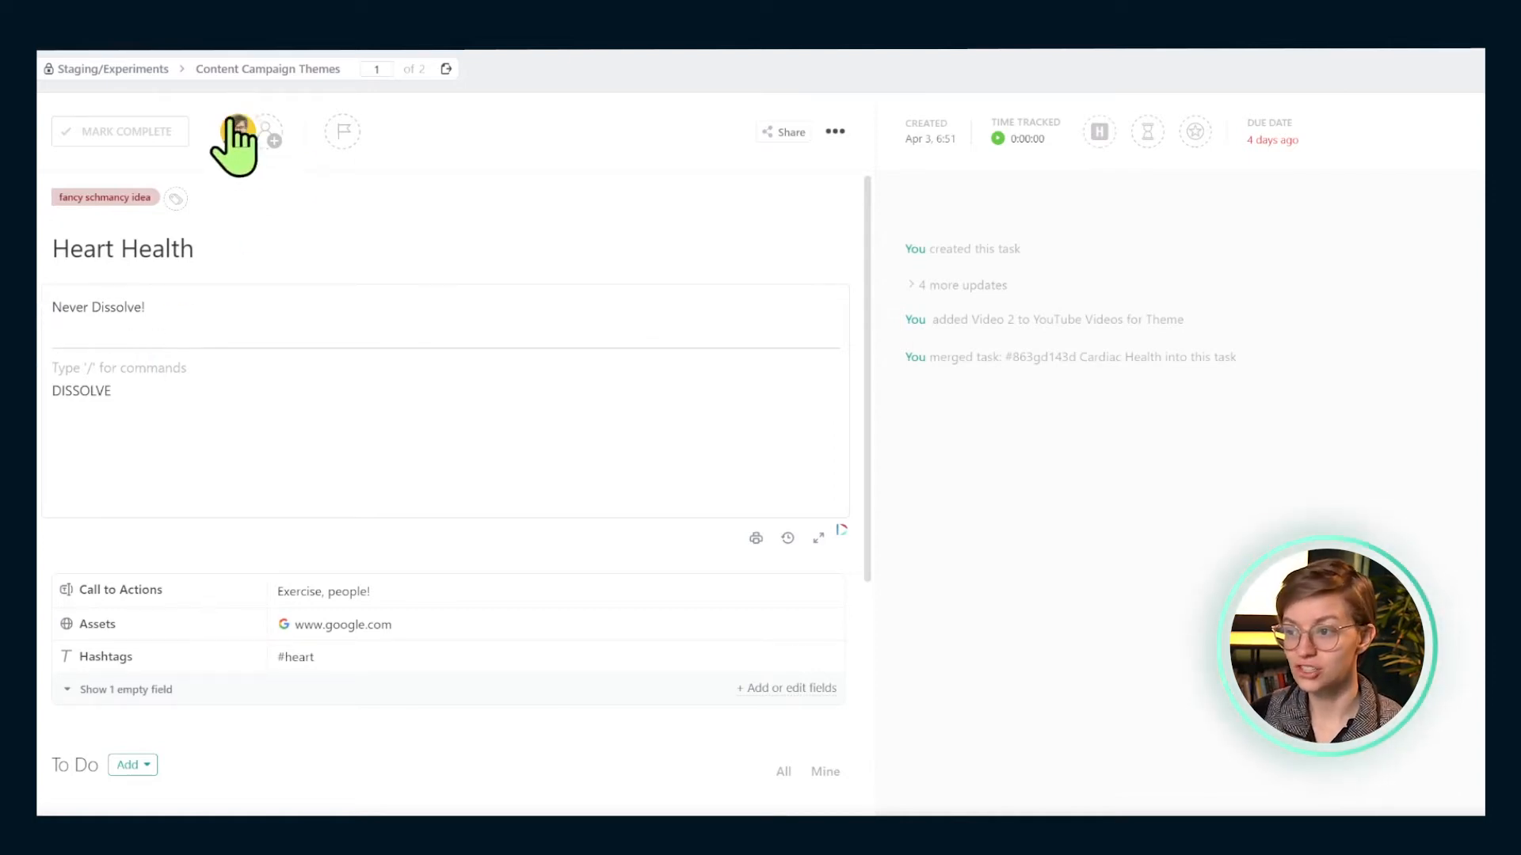
# - Preview the assignee card, then dismiss it by clicking into the task description
pyautogui.moveTo(236, 146)
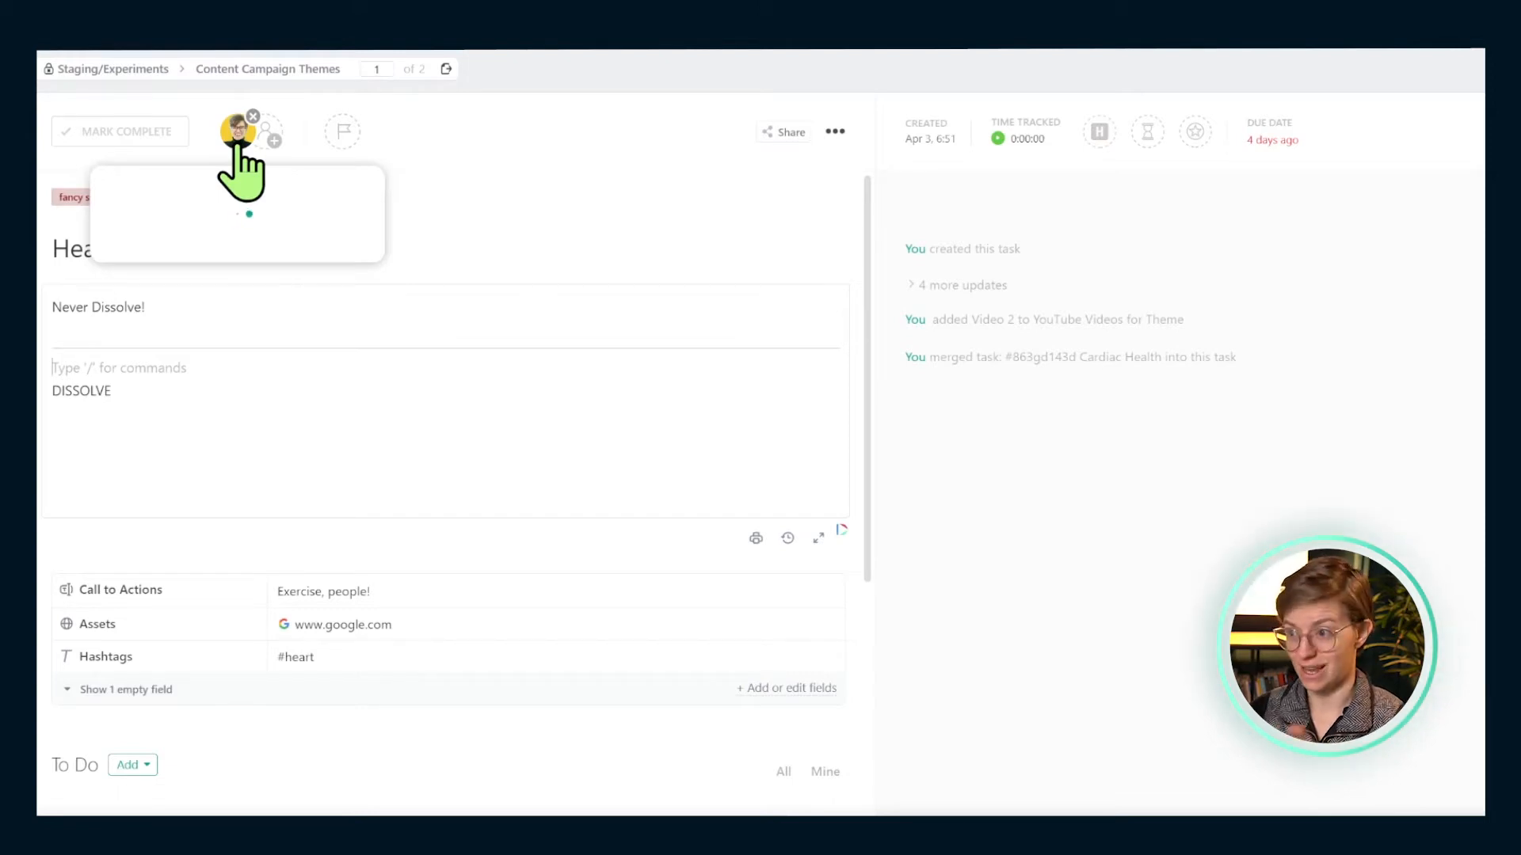
pyautogui.click(545, 391)
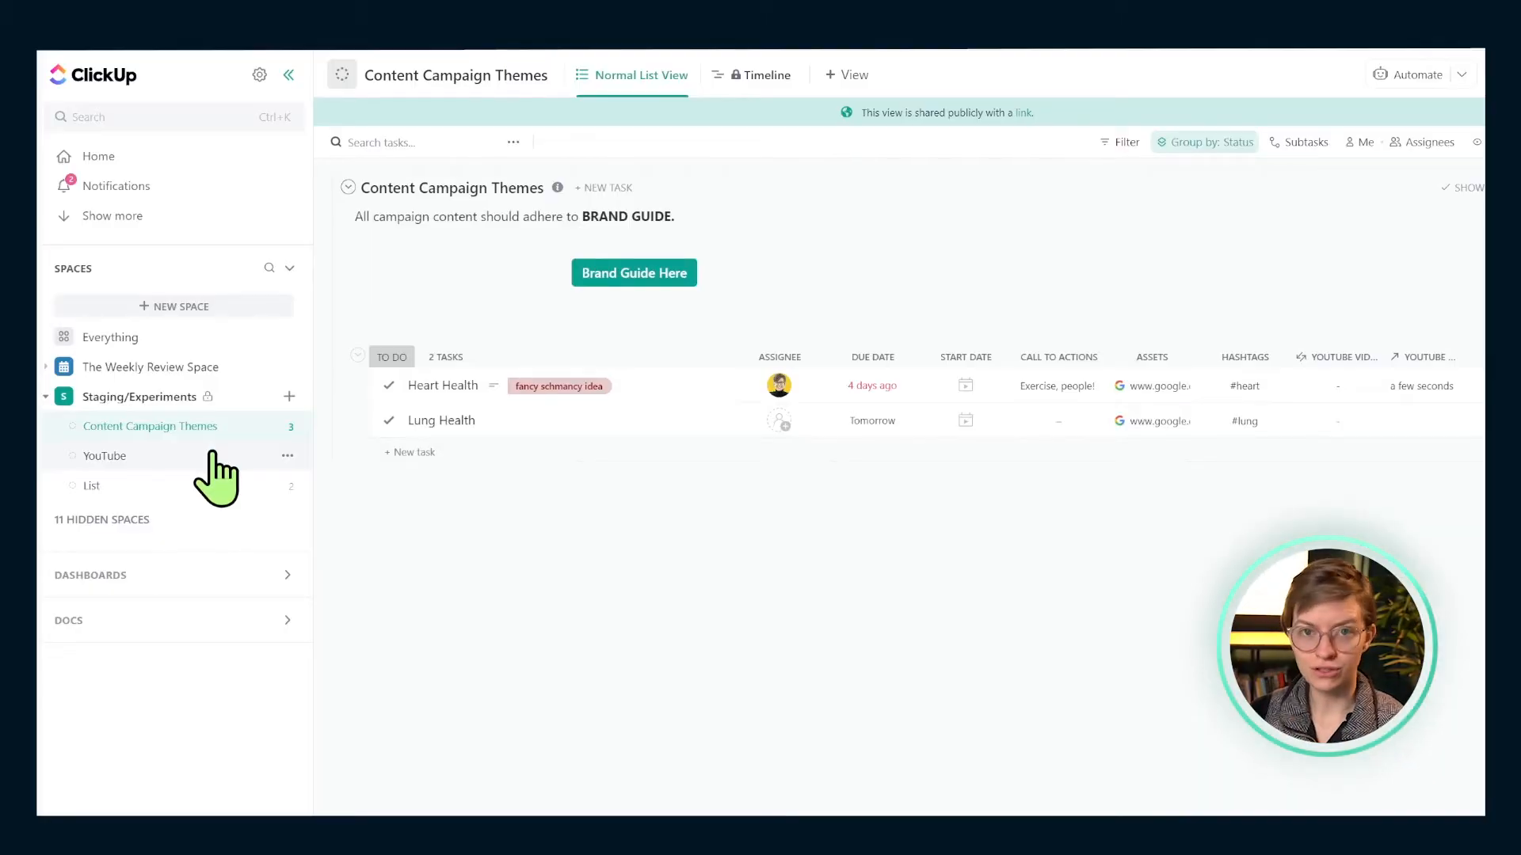
# - In the YouTube list, expand Test and merge Video 2 into the pasted Heart Health link
pyautogui.click(212, 456)
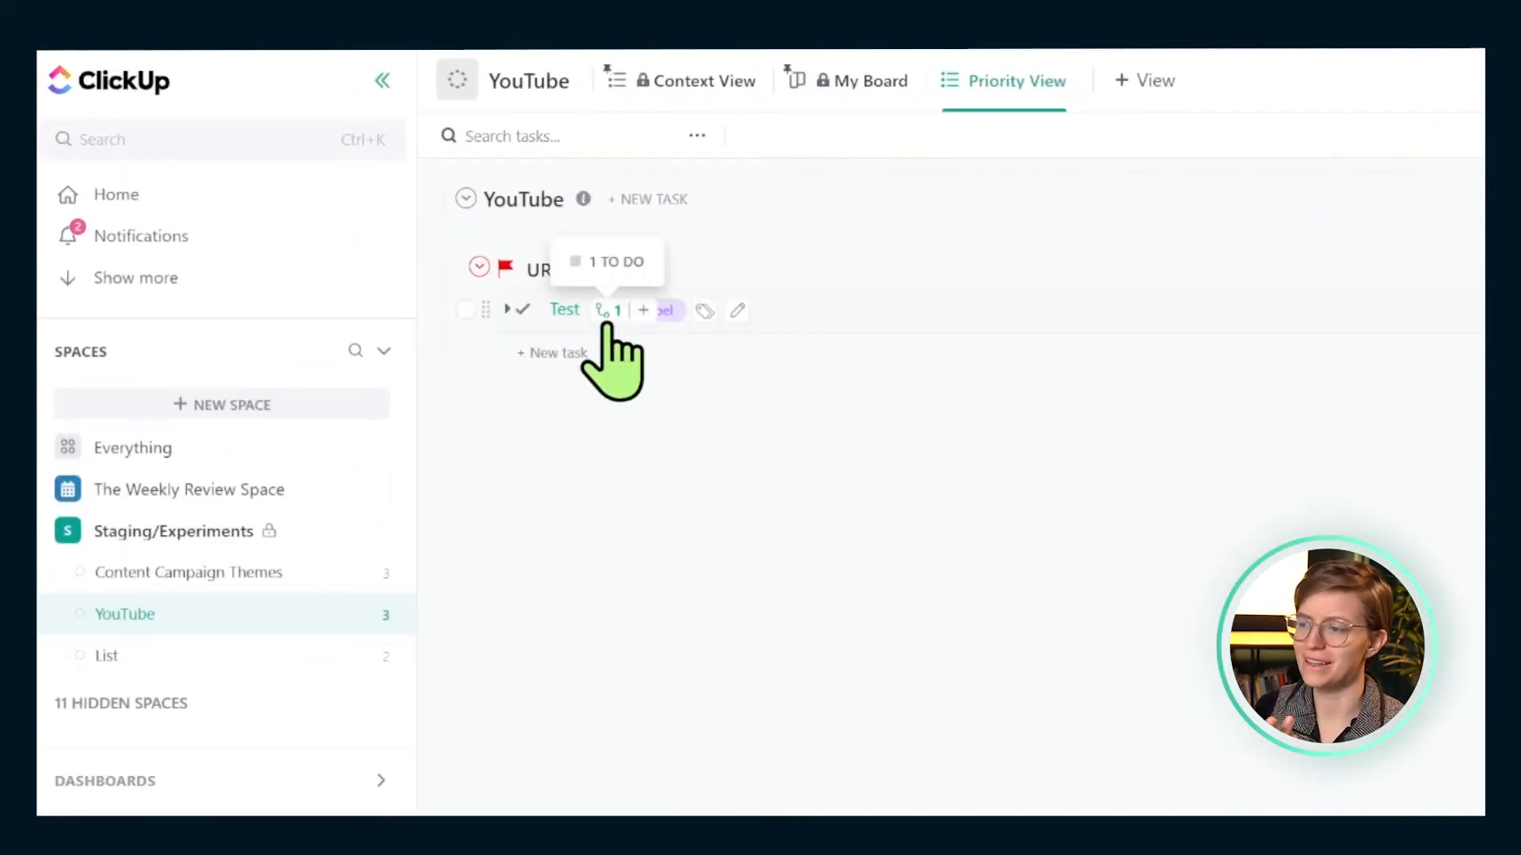
pyautogui.click(607, 317)
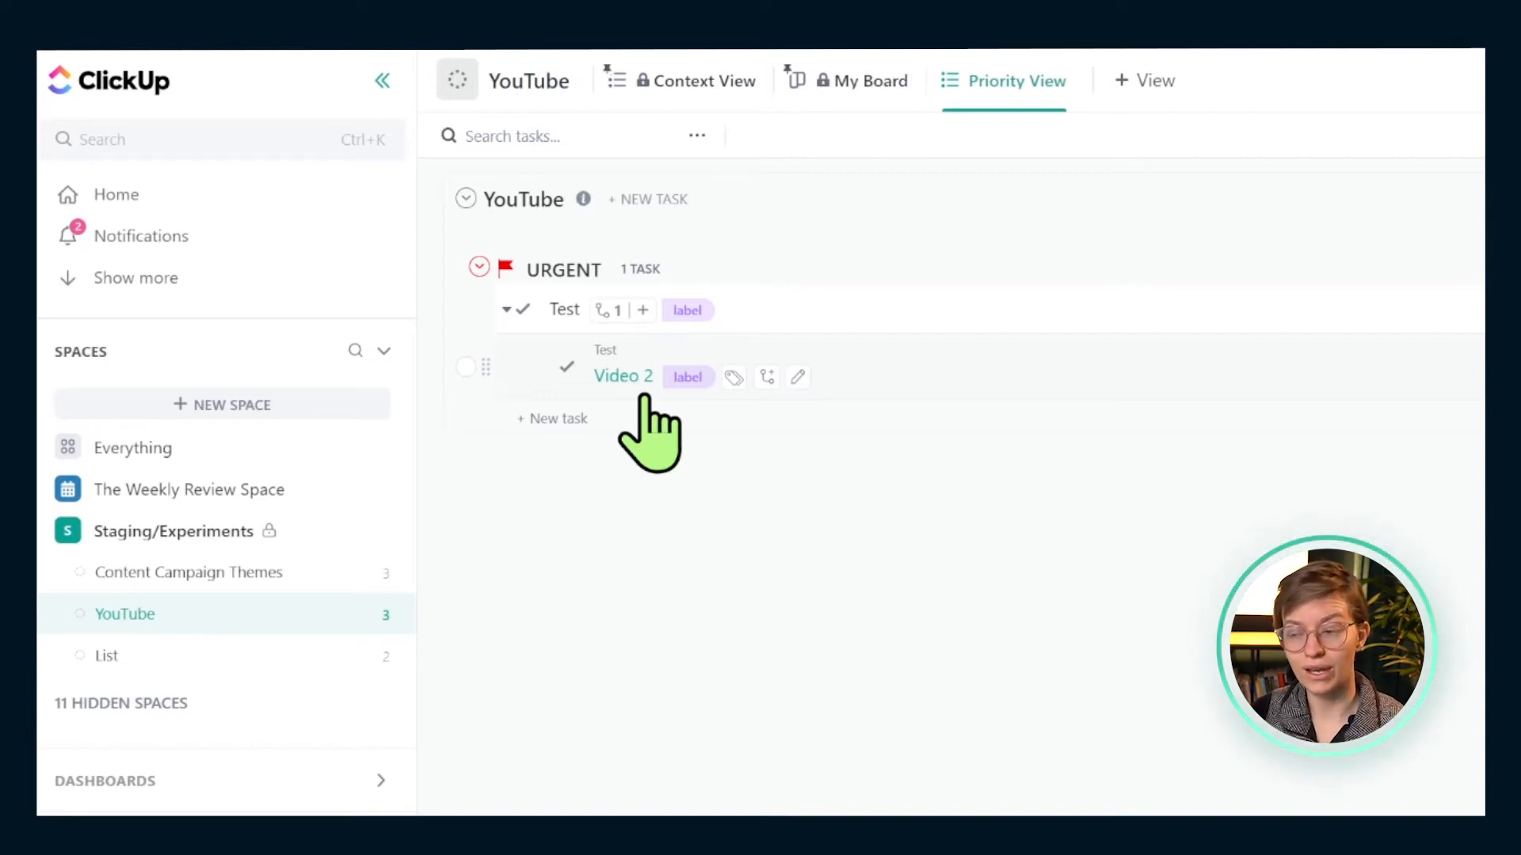
pyautogui.rightClick(645, 400)
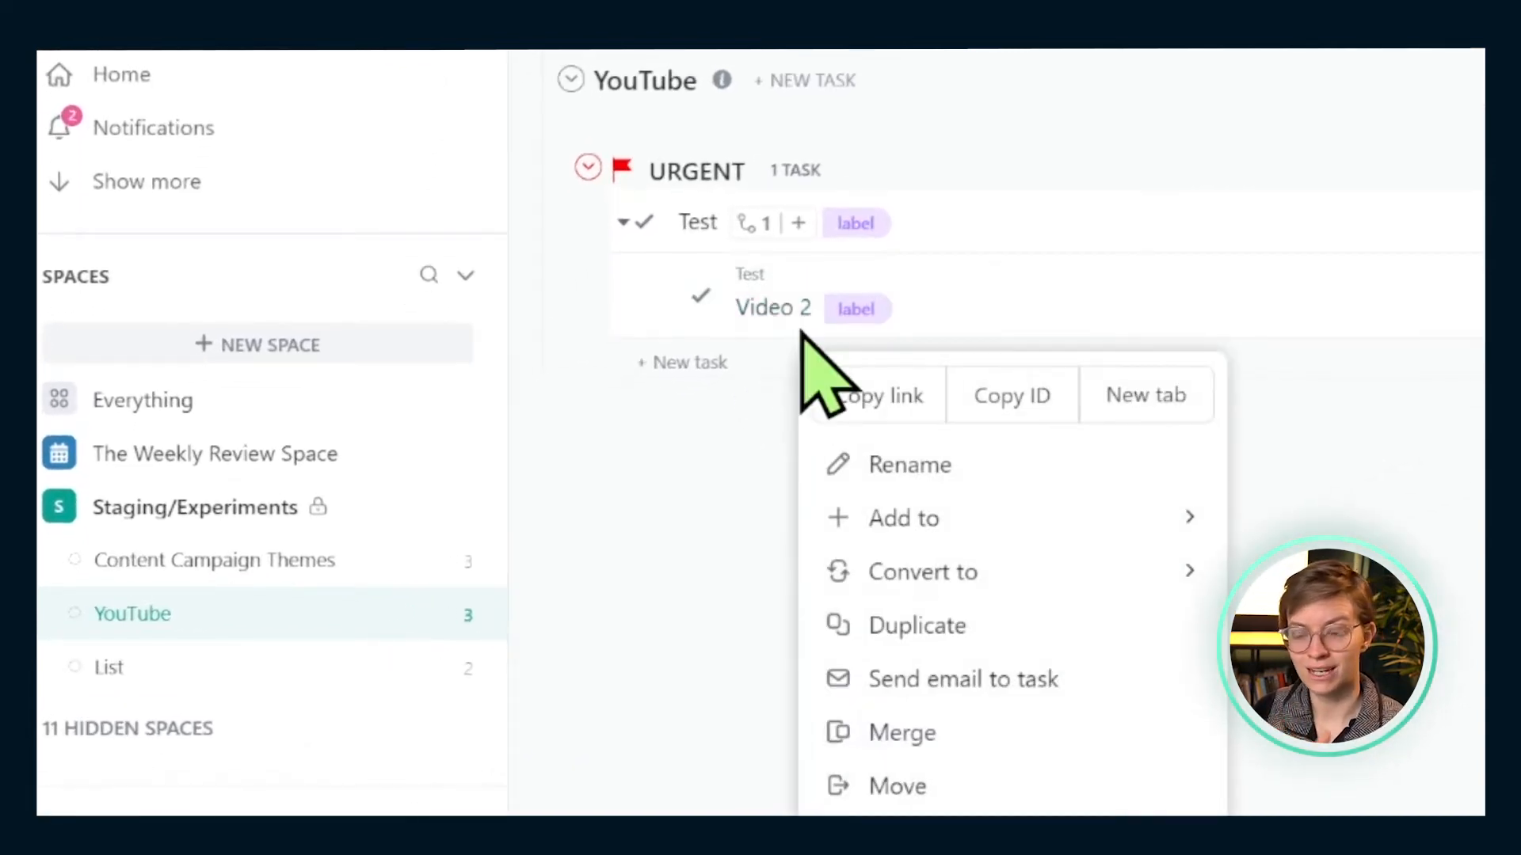
pyautogui.click(1001, 735)
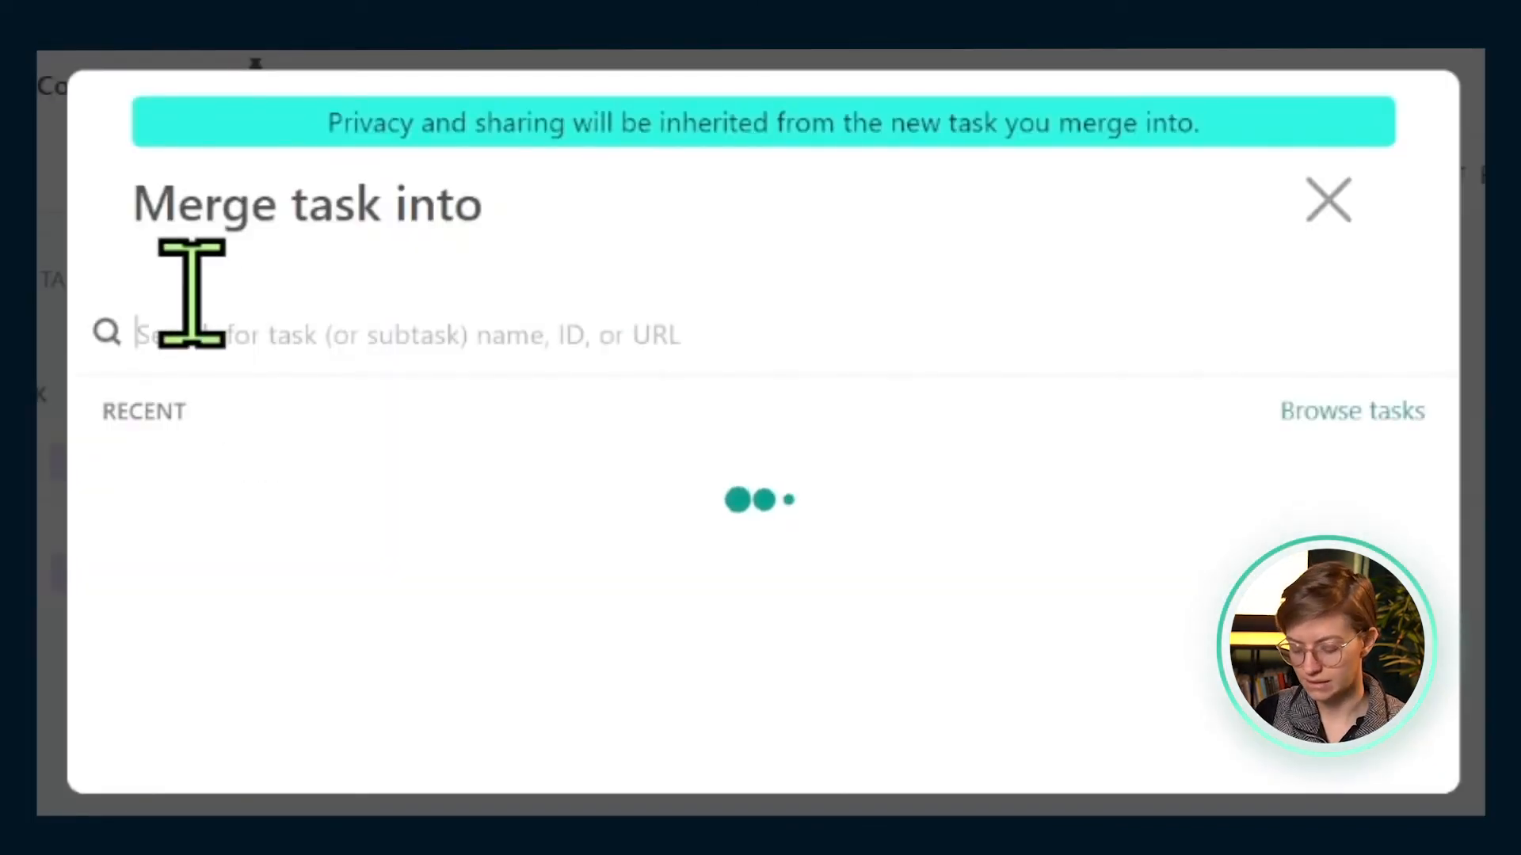
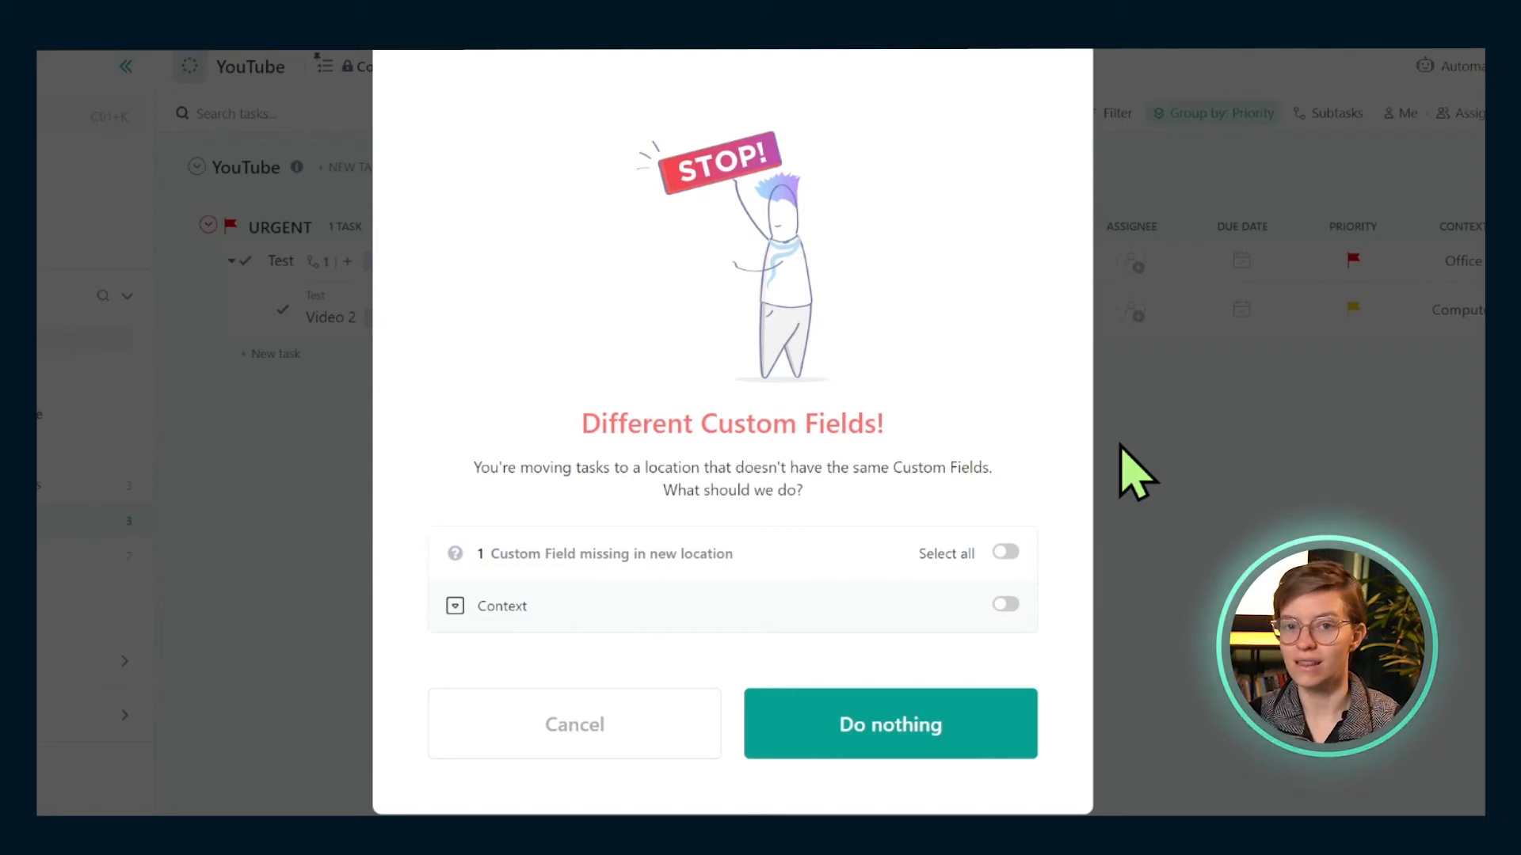
# - Switch on the Context custom field and add it to complete the Video 2 merge
pyautogui.click(1005, 605)
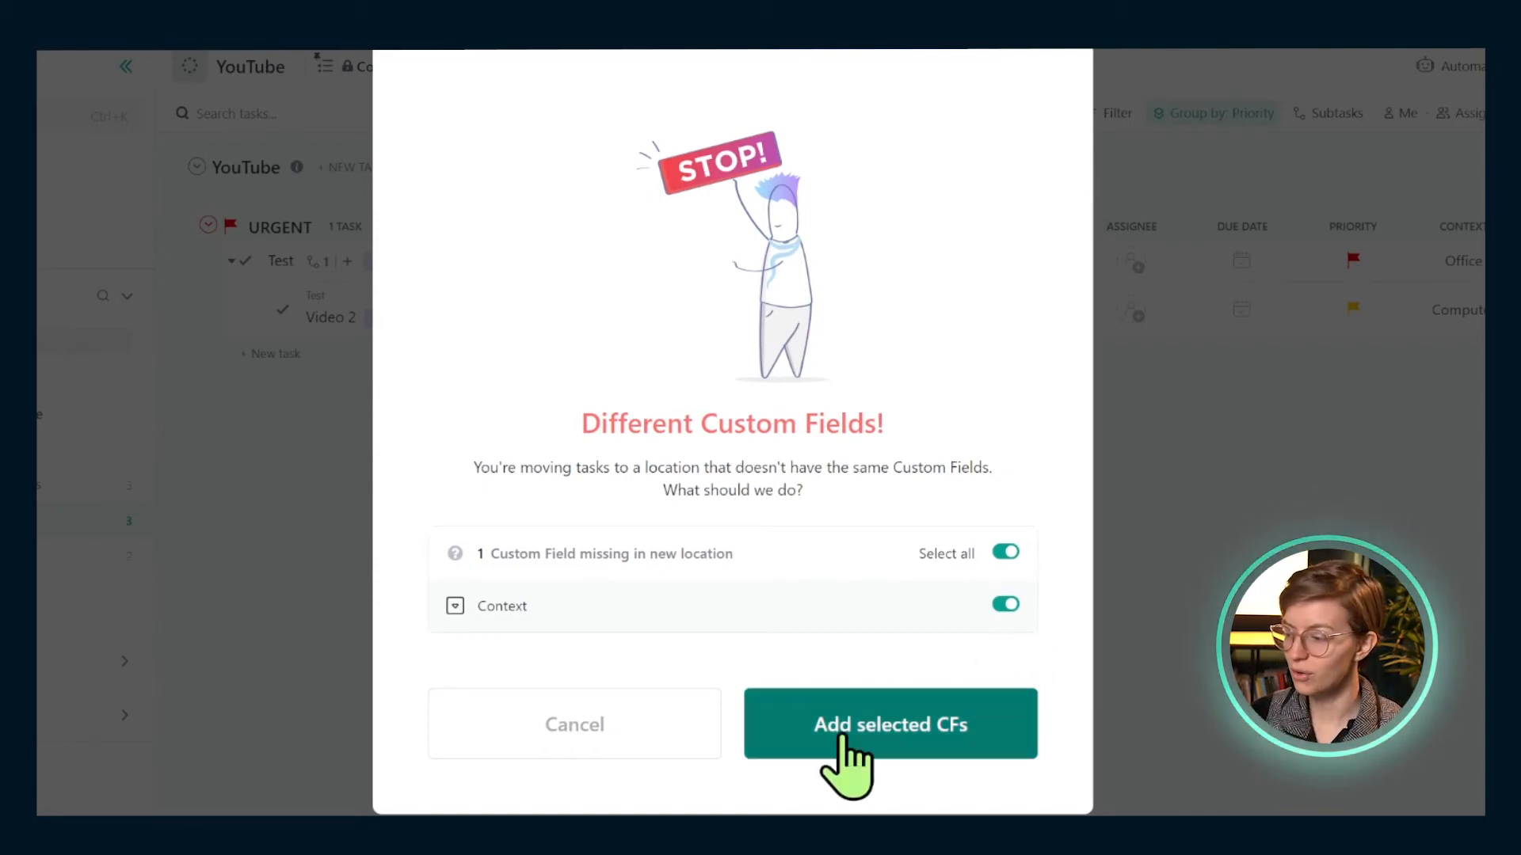
pyautogui.click(839, 748)
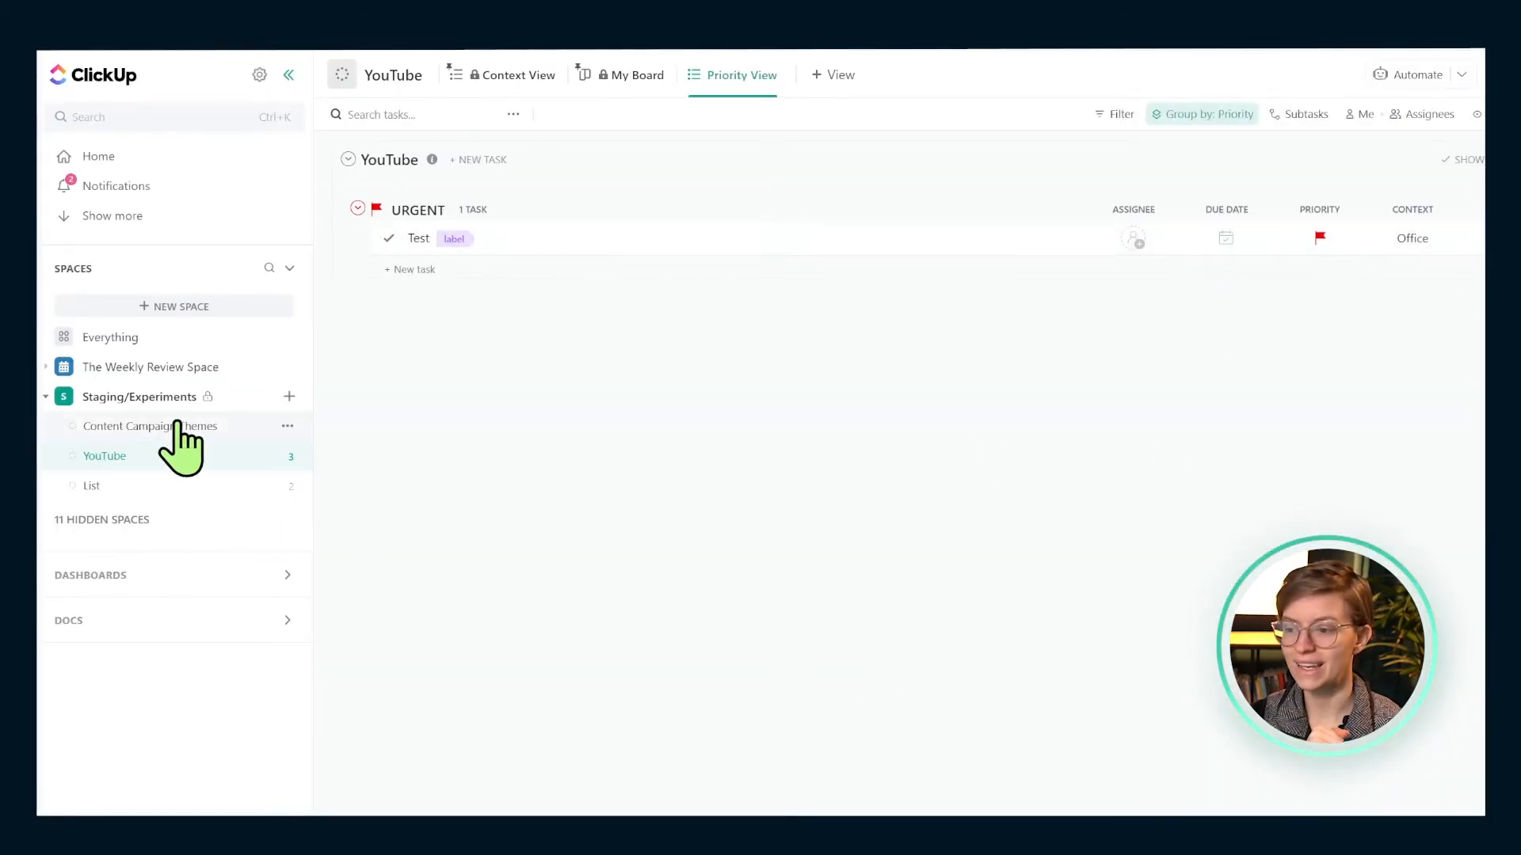
# - Open Heart Health from Content Campaign Themes and highlight its Video 2 merge note
pyautogui.click(176, 426)
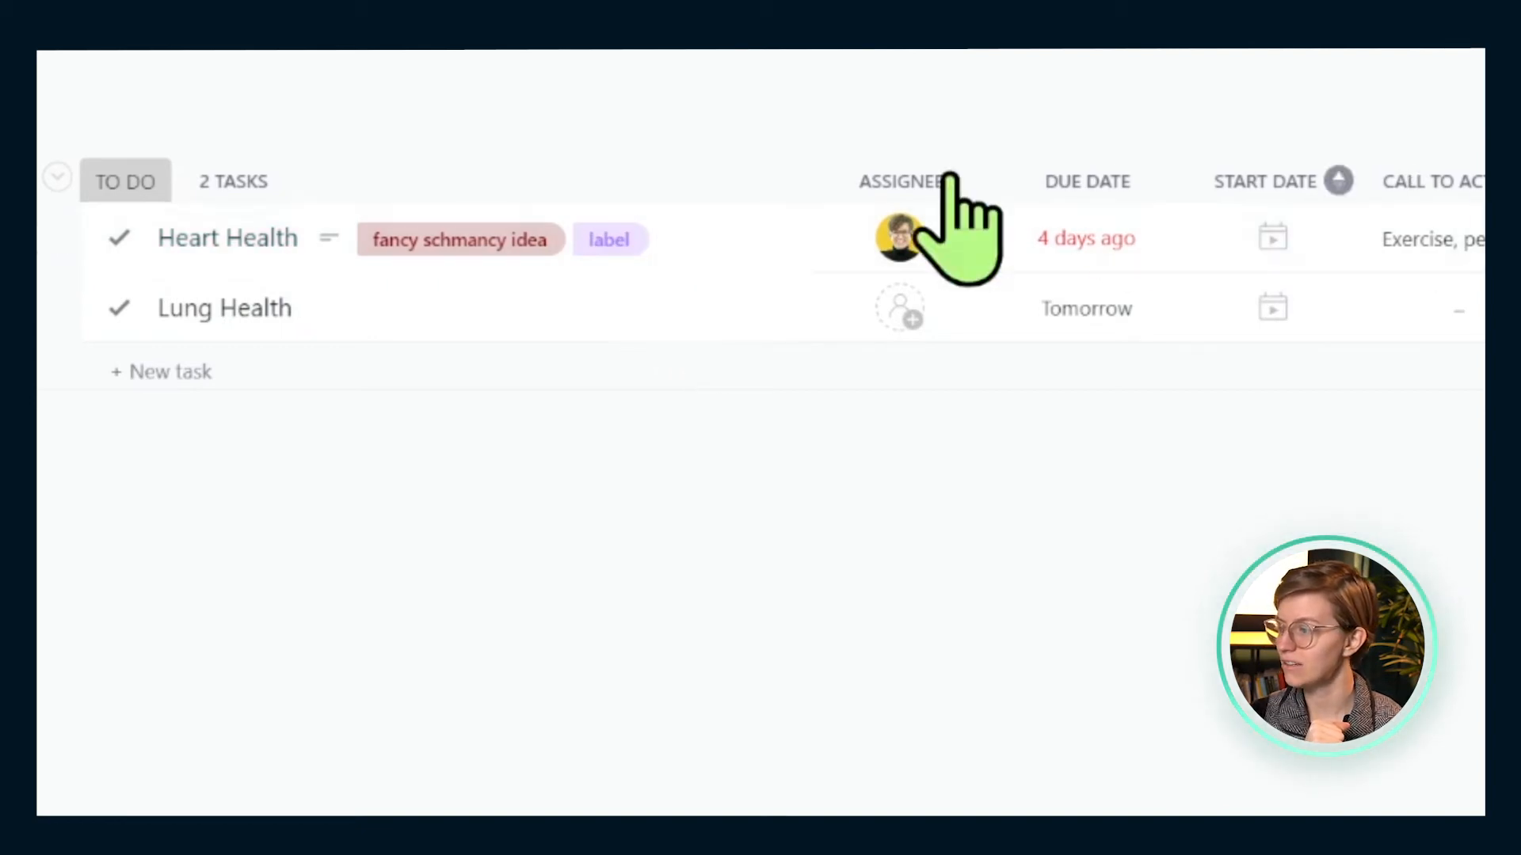
pyautogui.click(295, 250)
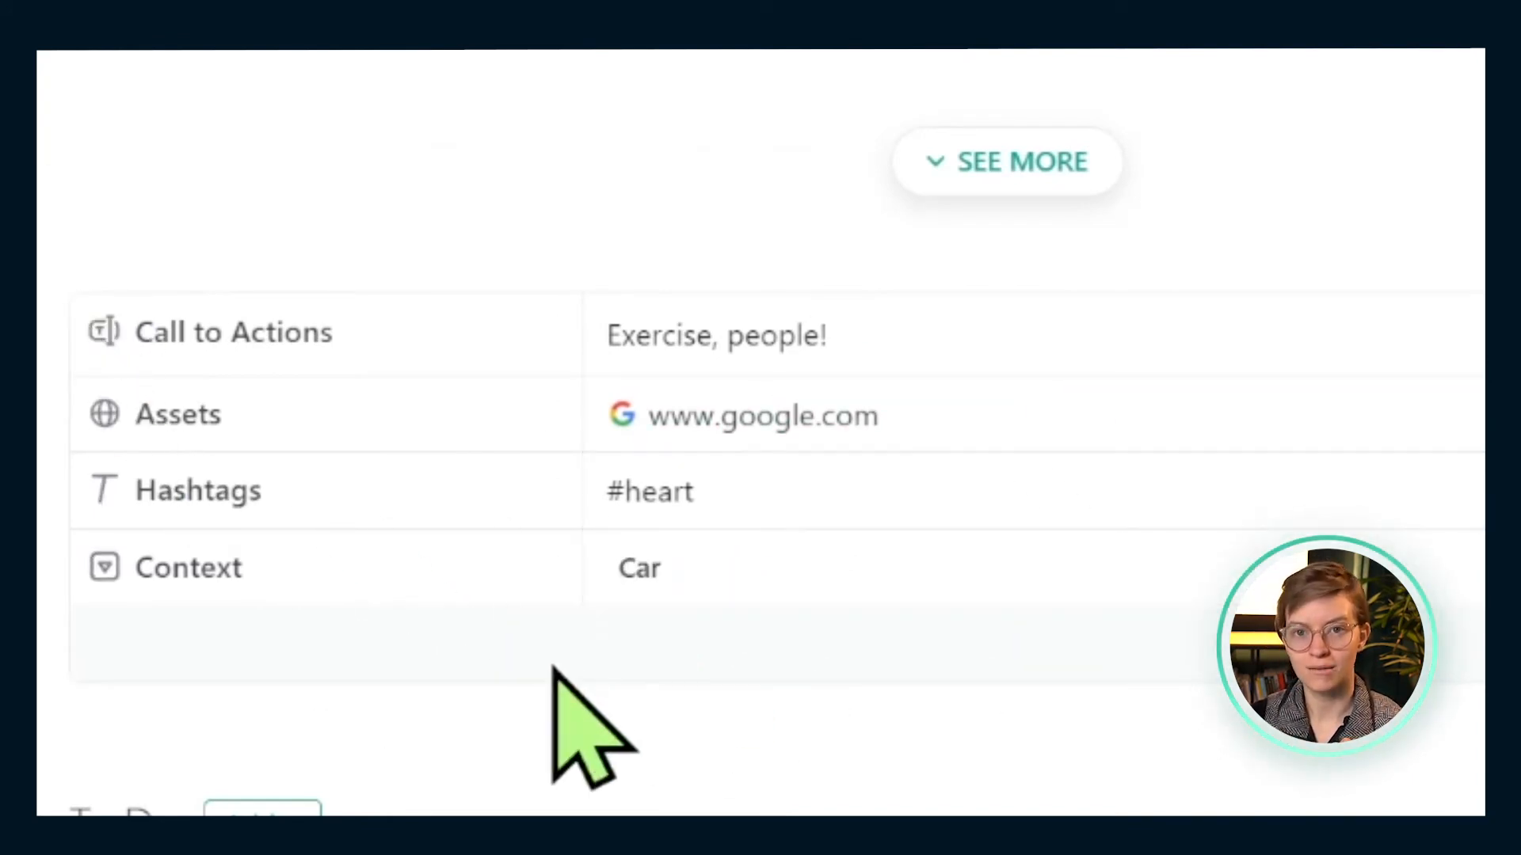
pyautogui.moveTo(1200, 352); pyautogui.dragTo(896, 351)
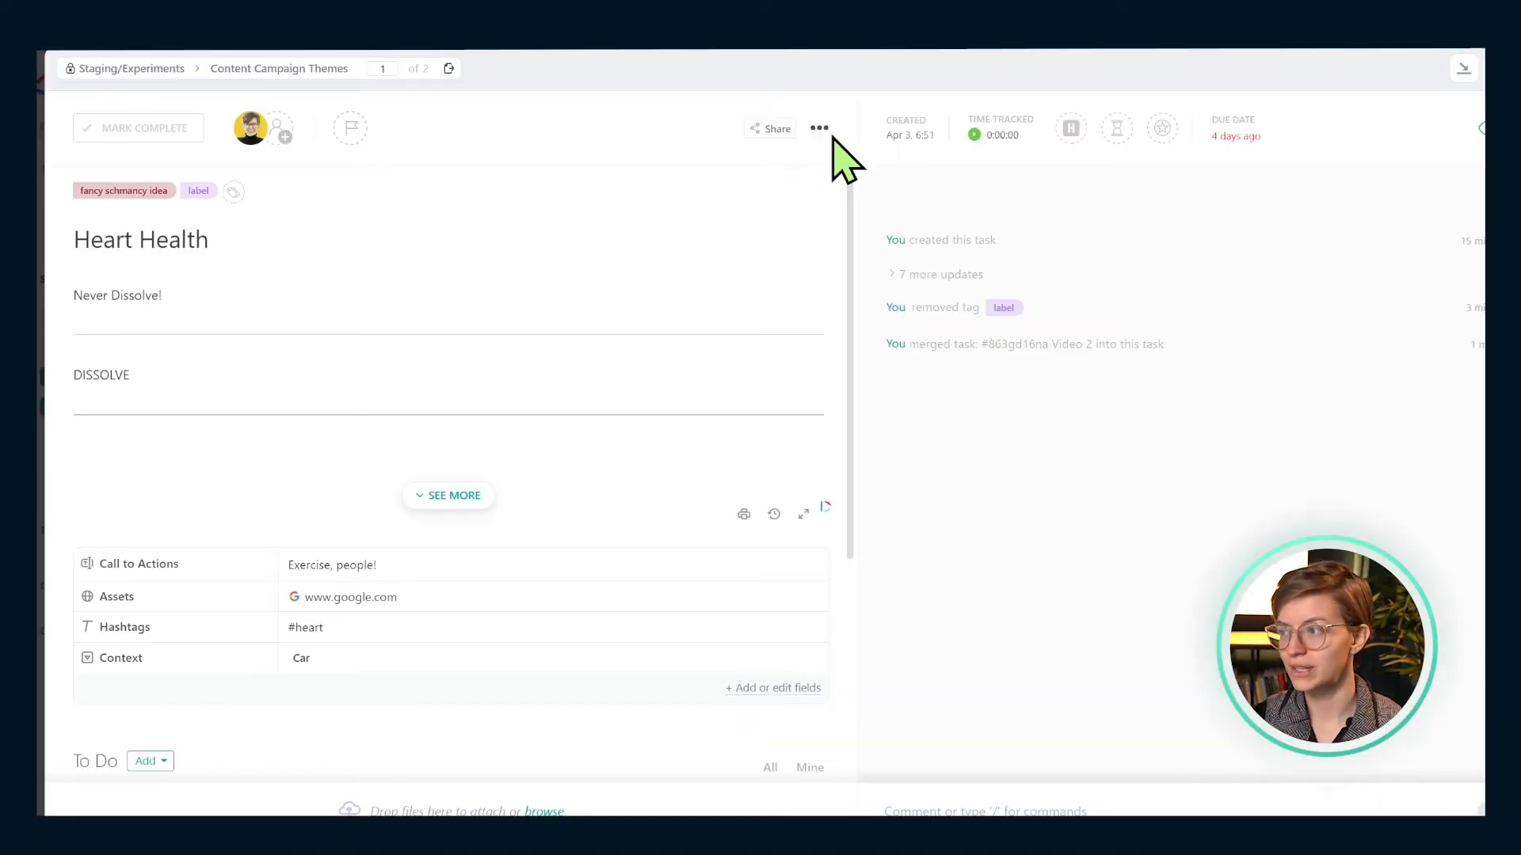
# - Open the Heart Health task's more-options menu
pyautogui.click(821, 131)
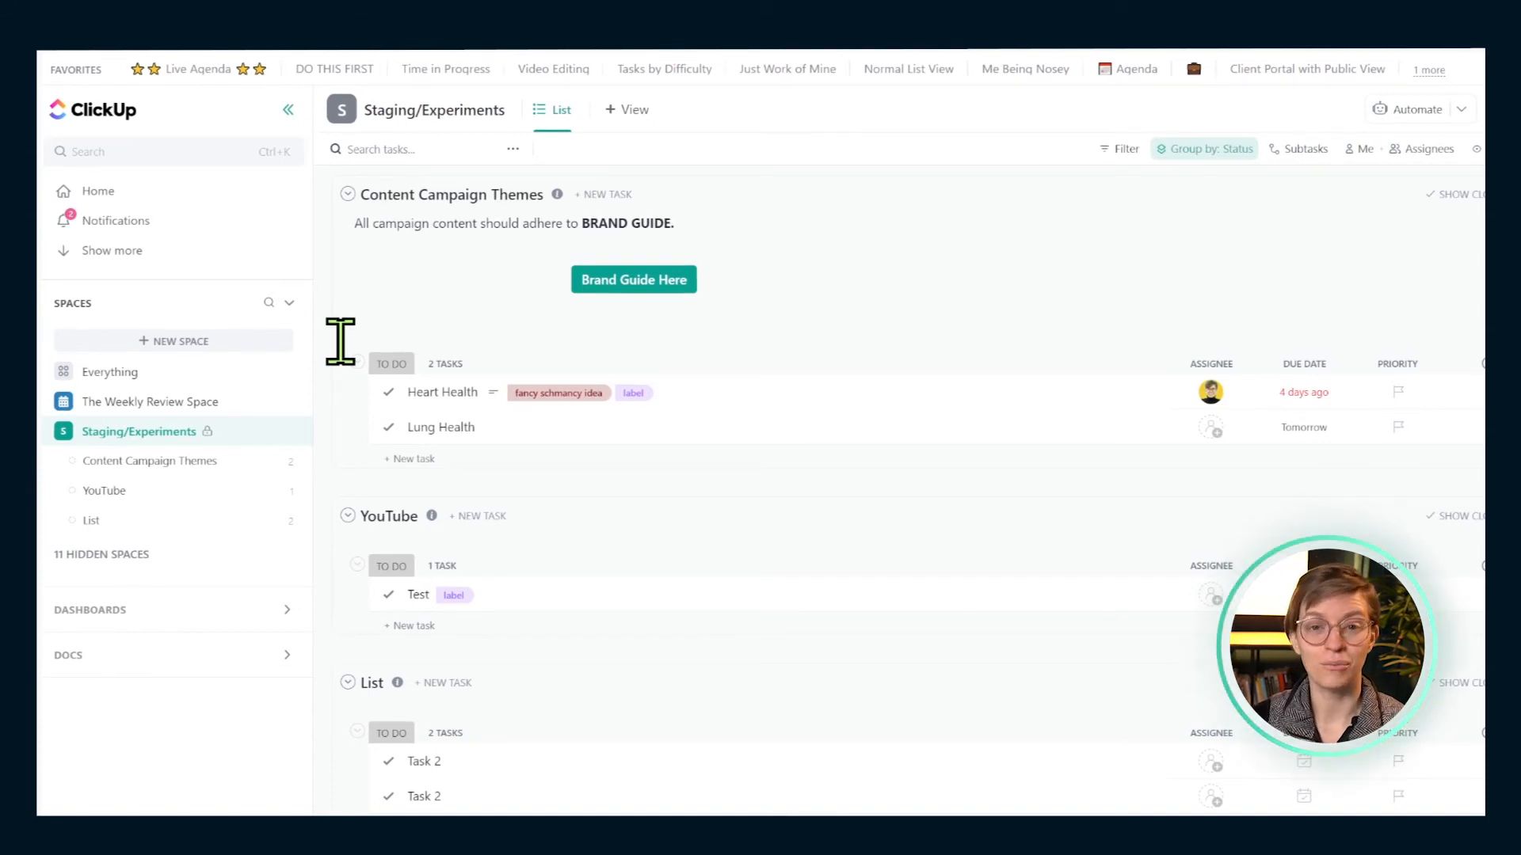
pyautogui.click(428, 432)
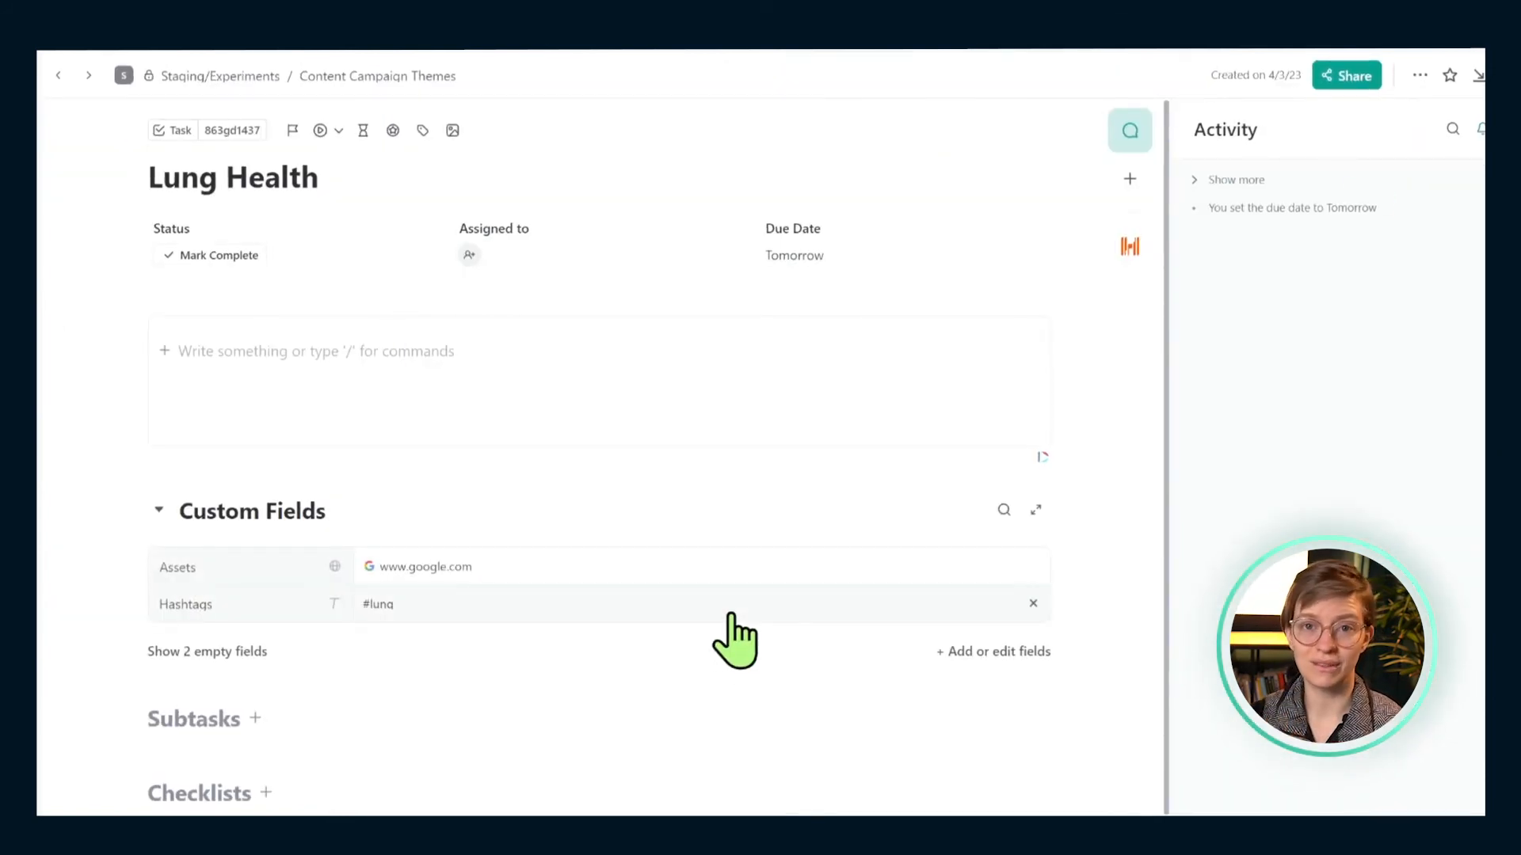
pyautogui.click(1420, 75)
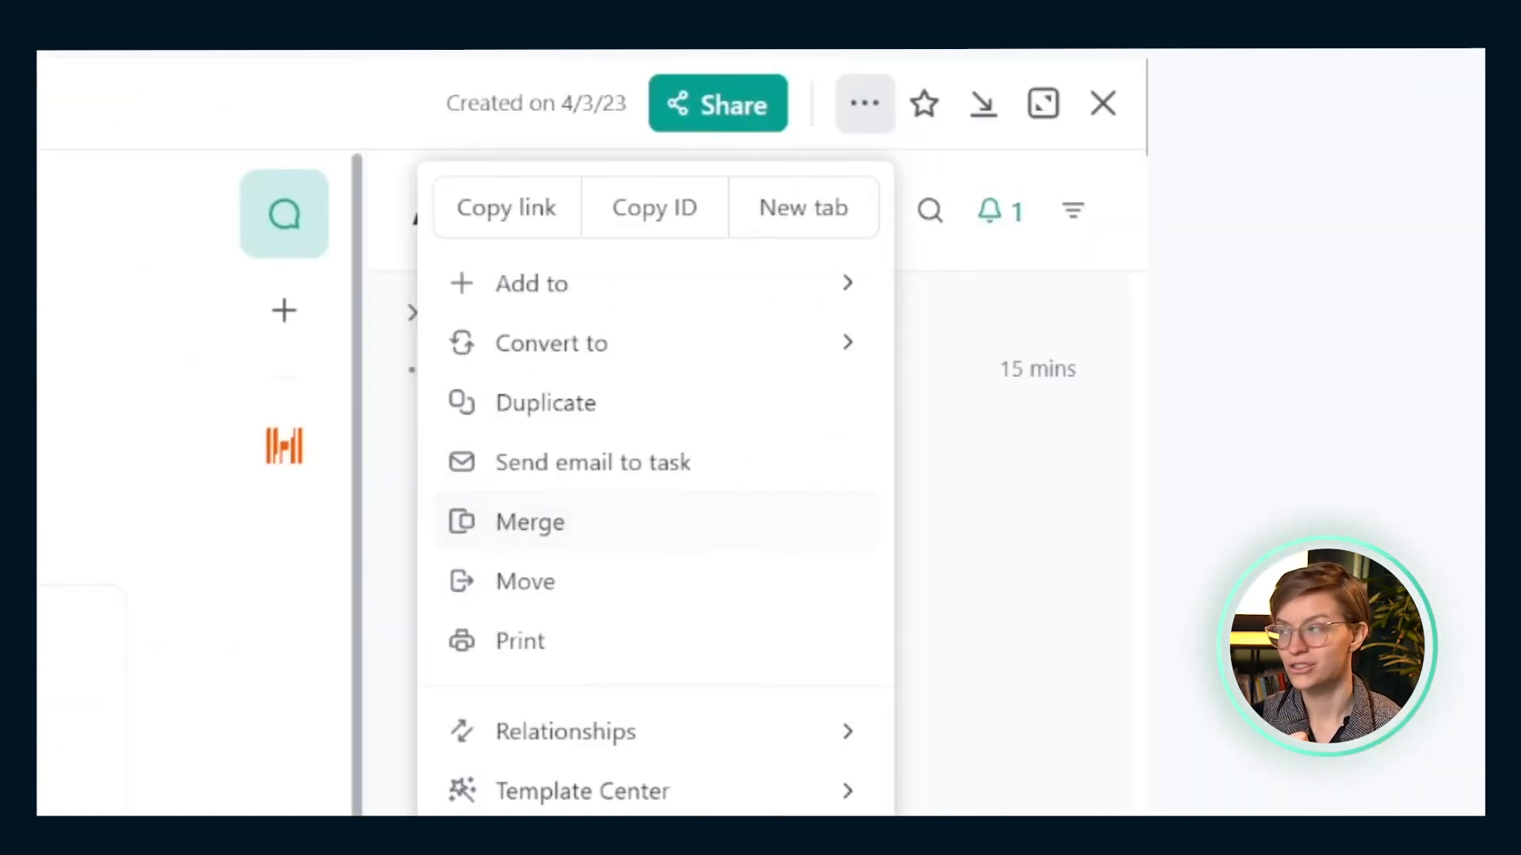
pyautogui.click(1099, 103)
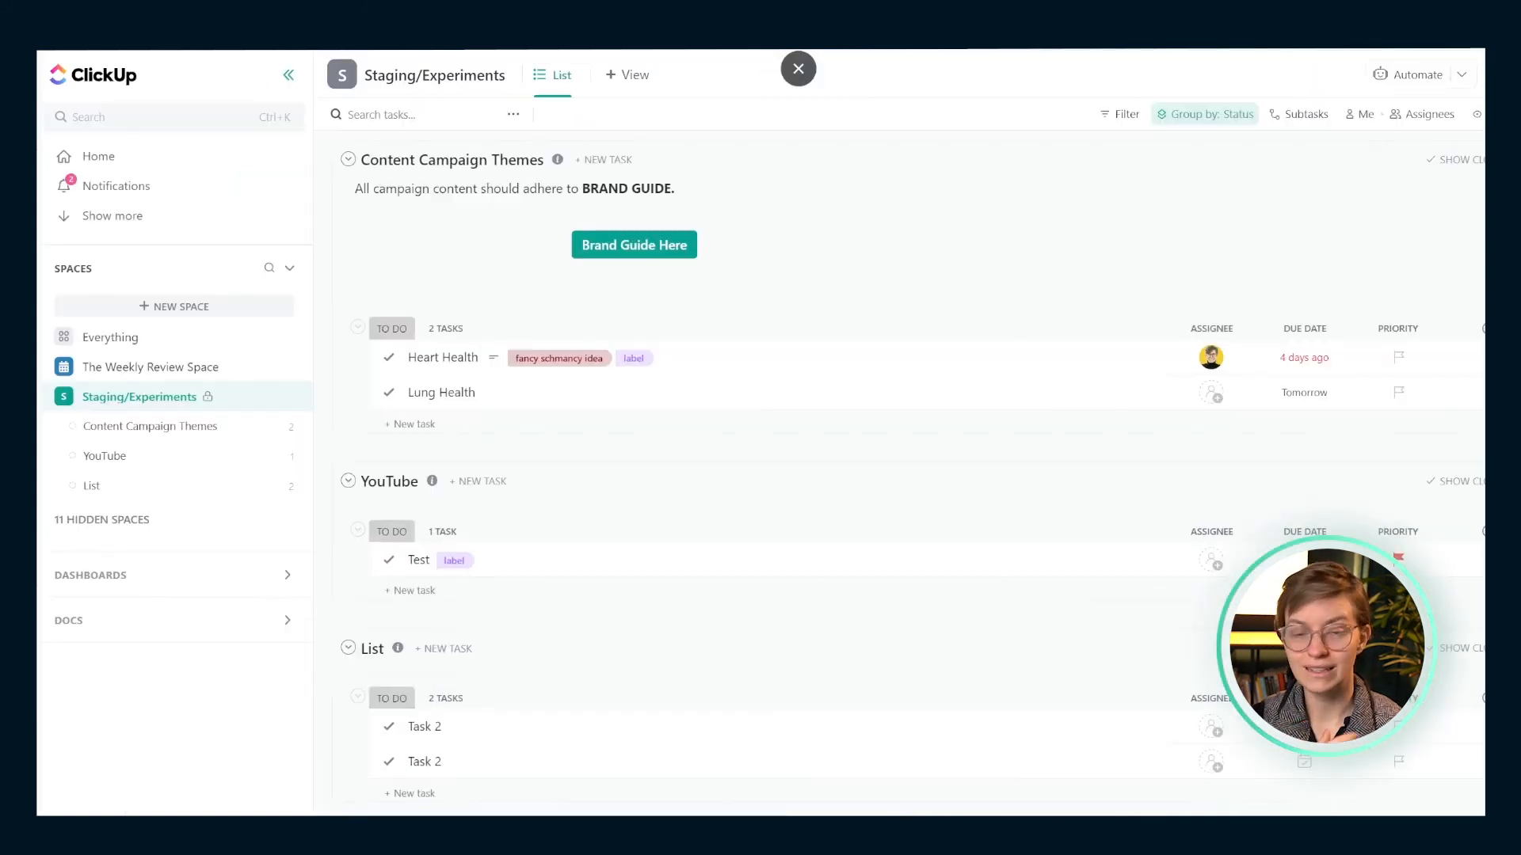